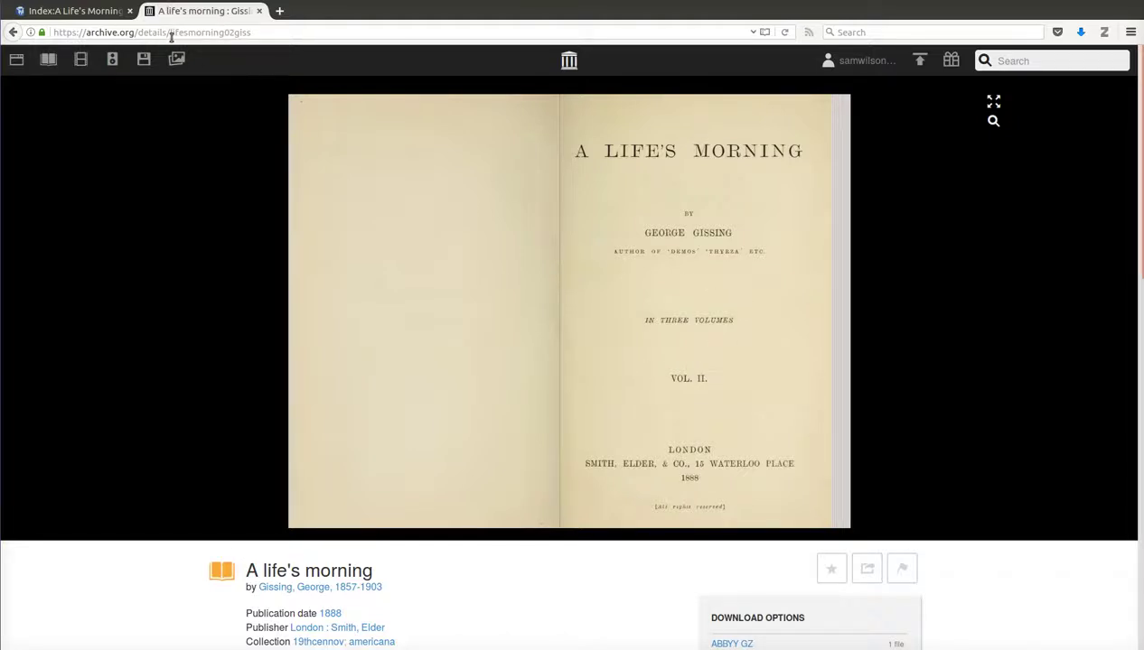
# Step: Copy the identifier lifesmorning02giss from the book's Internet Archive address and enter it as the file ID in the IA Upload tool
pyautogui.moveTo(170, 37); pyautogui.dragTo(271, 33)
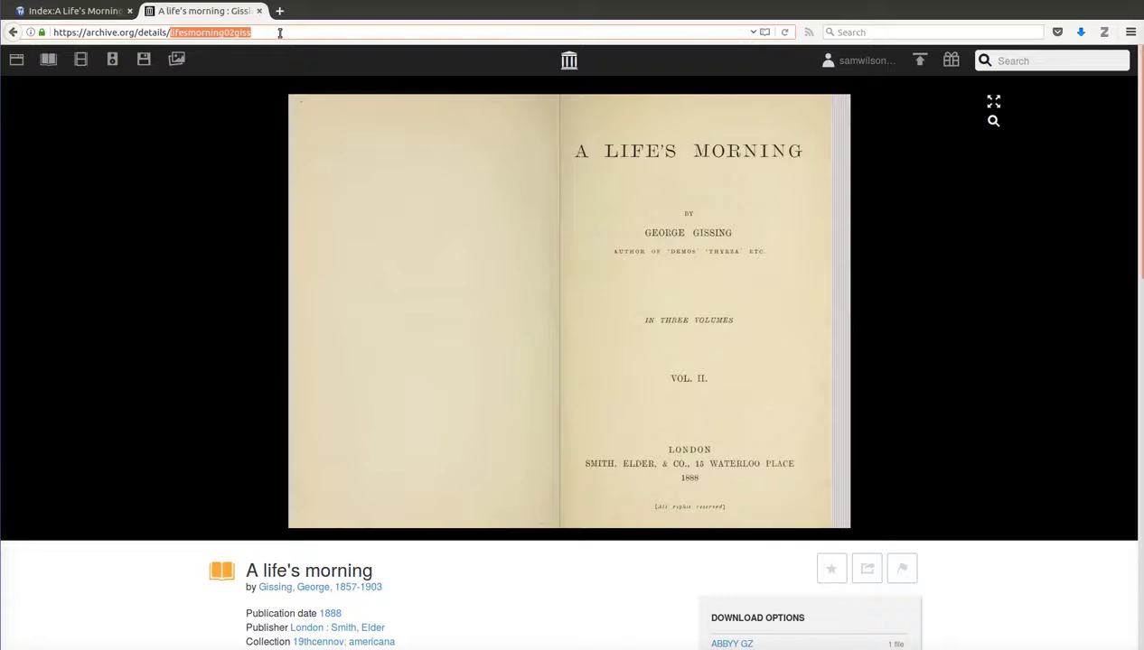
pyautogui.rightClick(202, 34)
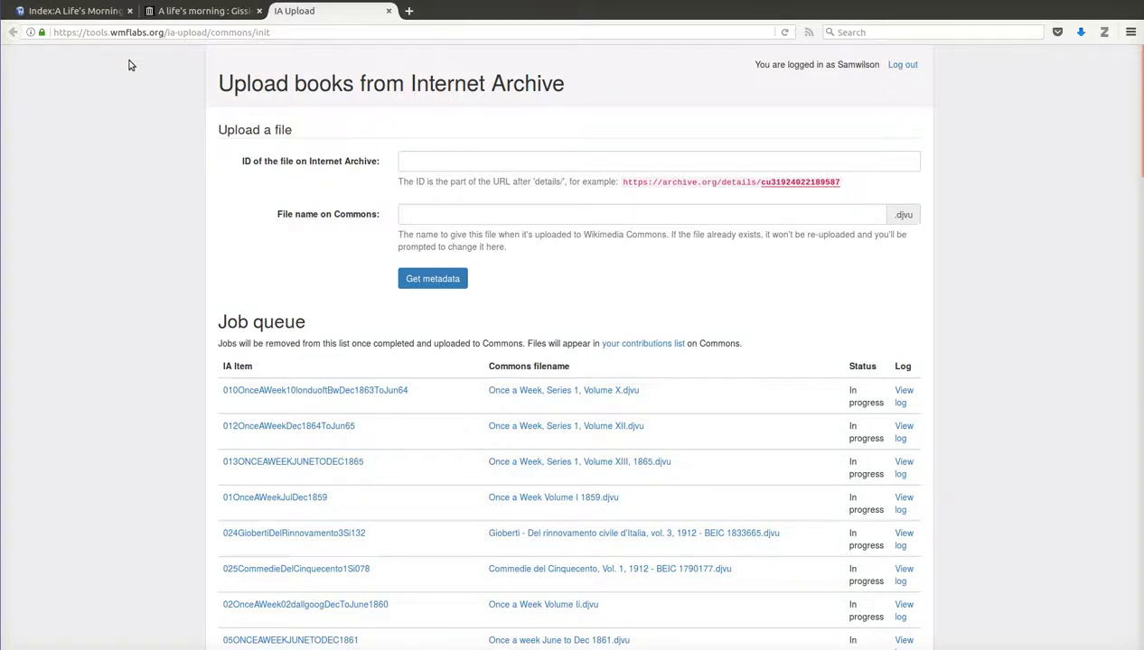
pyautogui.click(496, 161)
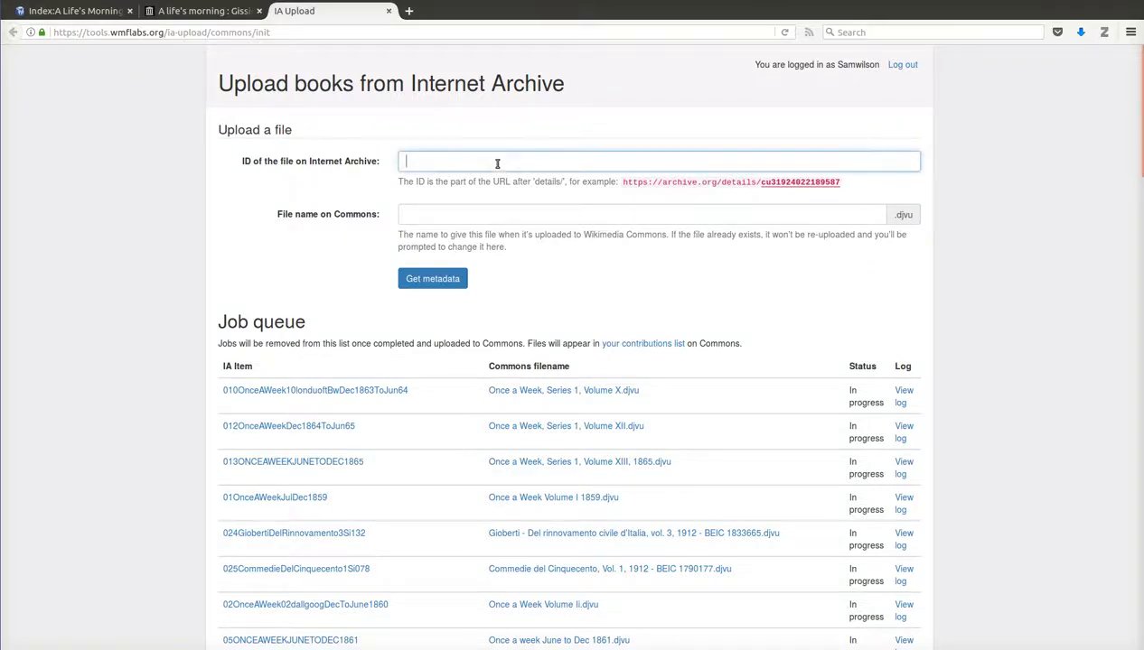
pyautogui.rightClick(497, 163)
pyautogui.click(538, 220)
# Step: Copy the volume 1 file title from its Wikisource index page and paste it as the file name on Commons in IA Upload
pyautogui.click(436, 214)
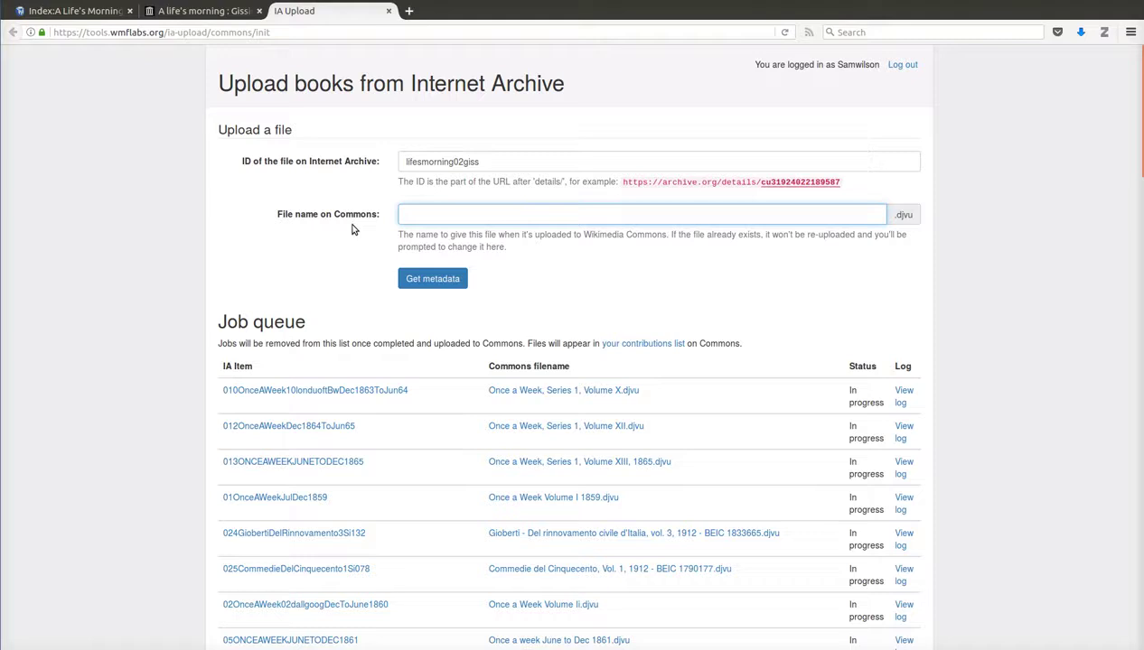
pyautogui.click(90, 11)
pyautogui.moveTo(170, 118); pyautogui.dragTo(560, 119)
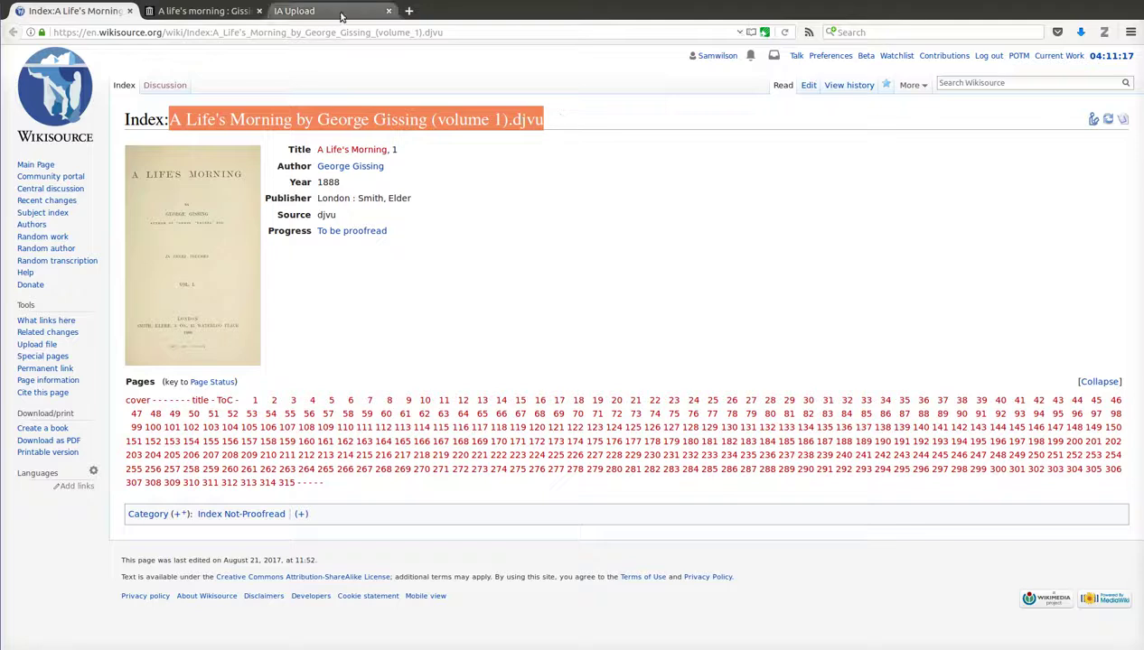
pyautogui.rightClick(353, 116)
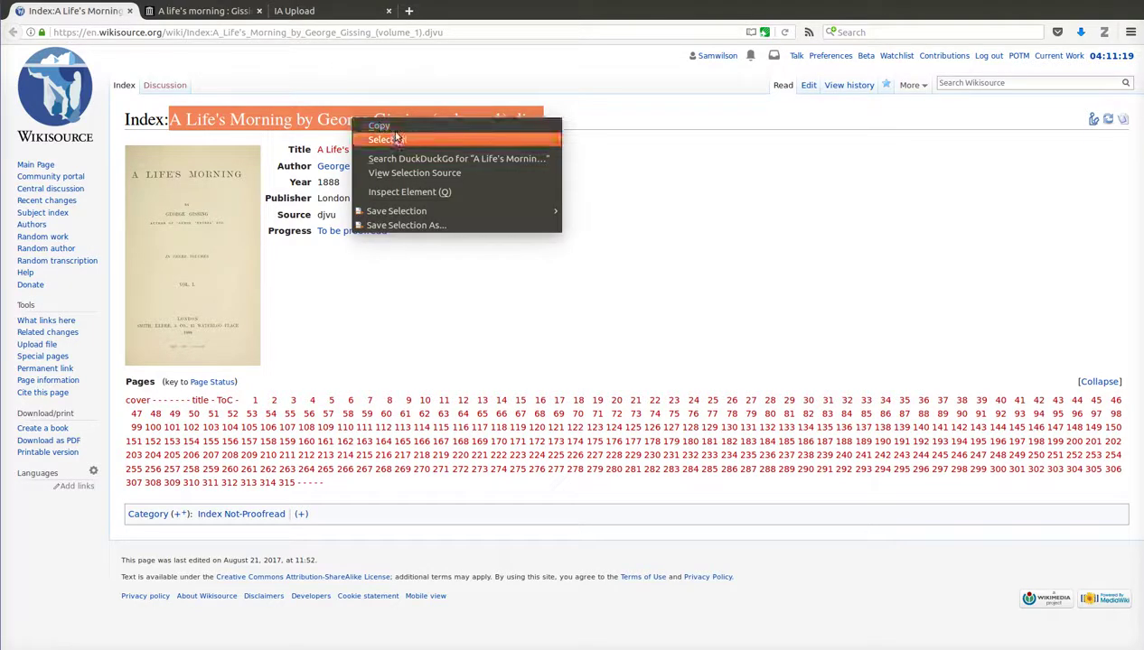
pyautogui.click(379, 127)
pyautogui.click(294, 11)
pyautogui.rightClick(435, 217)
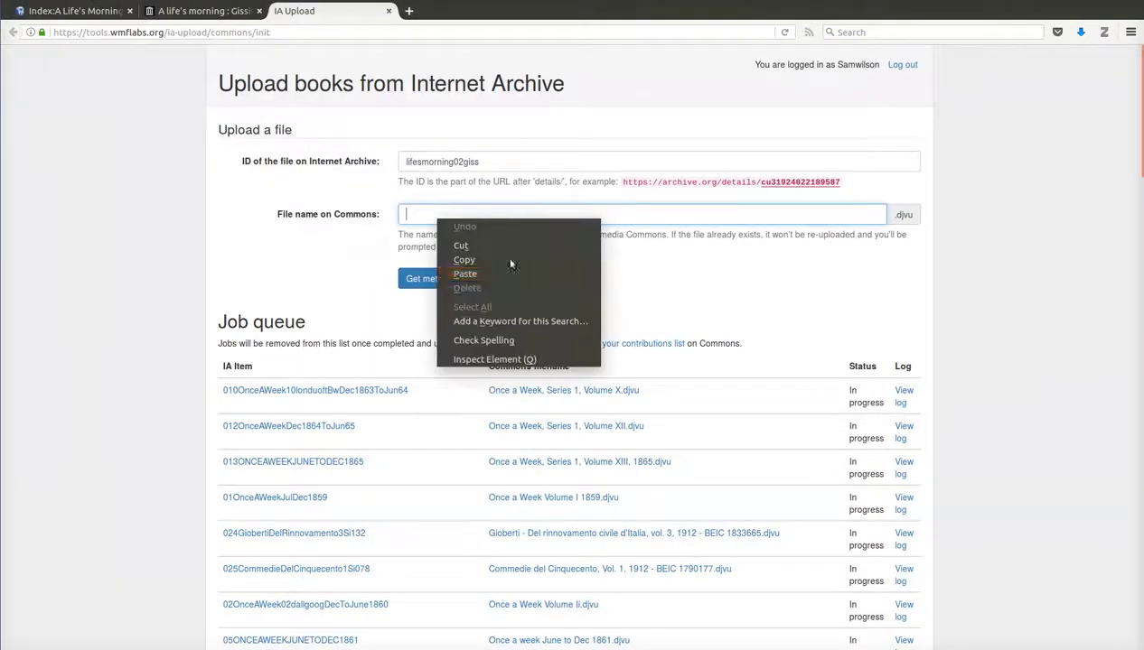
pyautogui.click(519, 275)
# Step: Correct the Commons file name to "A Life's Morning by George Gissing (volume 2)" without the .djvu extension, and fetch the metadata
pyautogui.moveTo(580, 219); pyautogui.dragTo(586, 217)
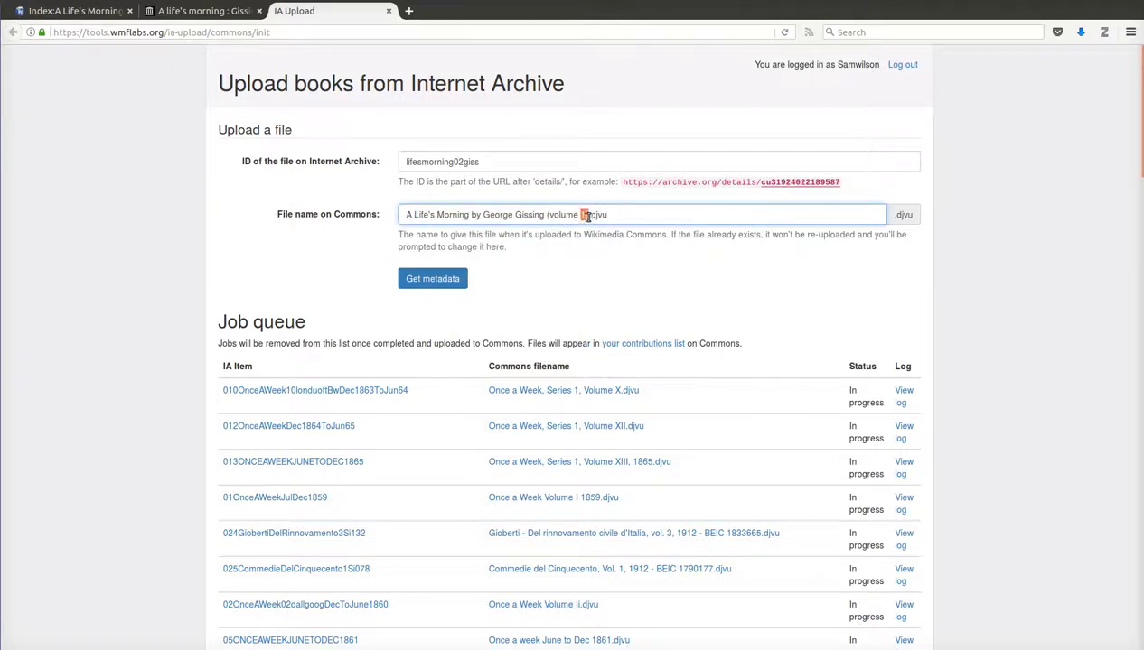
pyautogui.write('2)')
pyautogui.moveTo(591, 215); pyautogui.dragTo(617, 210)
pyautogui.press('BackSpace')
pyautogui.click(454, 276)
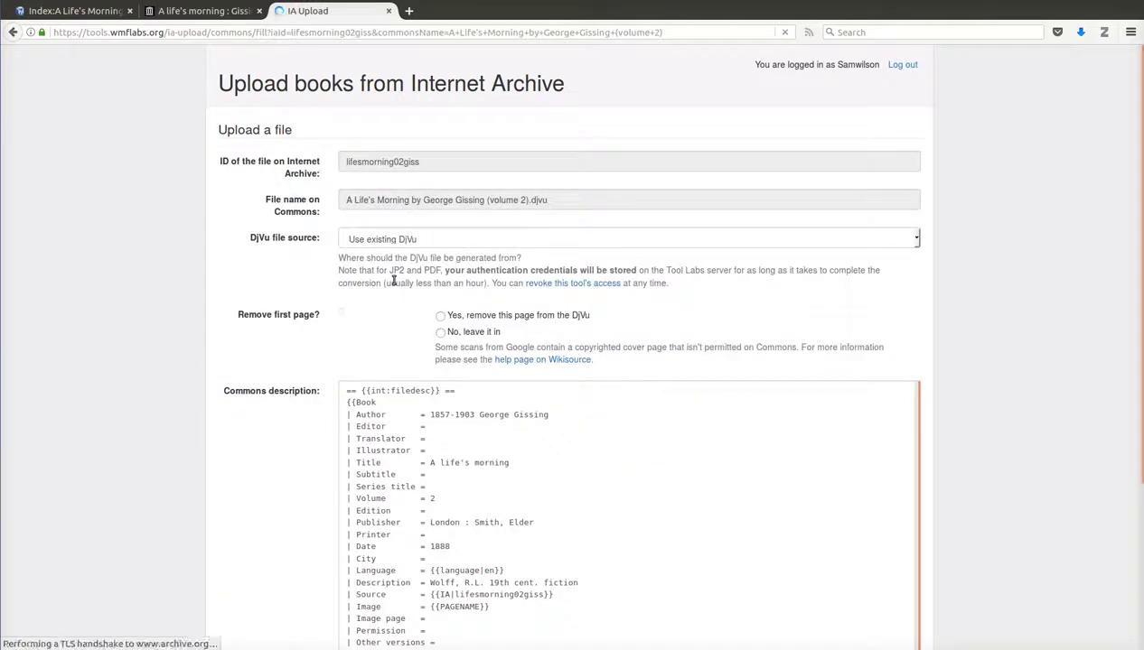
# Step: Keep "Use existing DjVu" as the file source and choose to leave the first page in
pyautogui.scroll(-1, 307, 314)
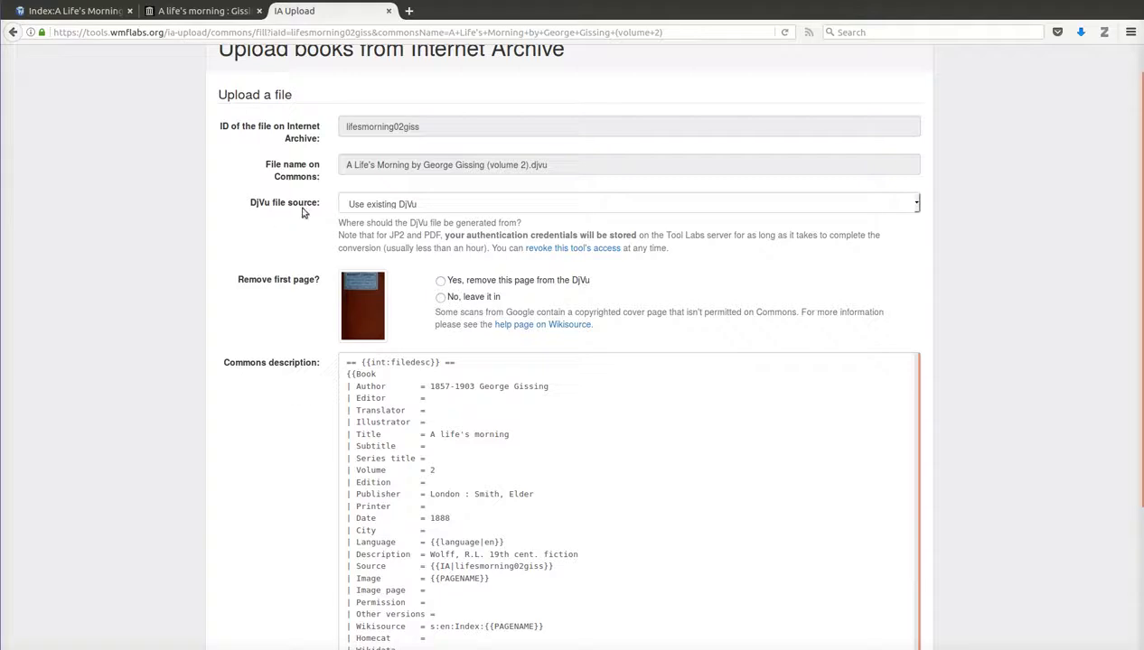
pyautogui.click(434, 205)
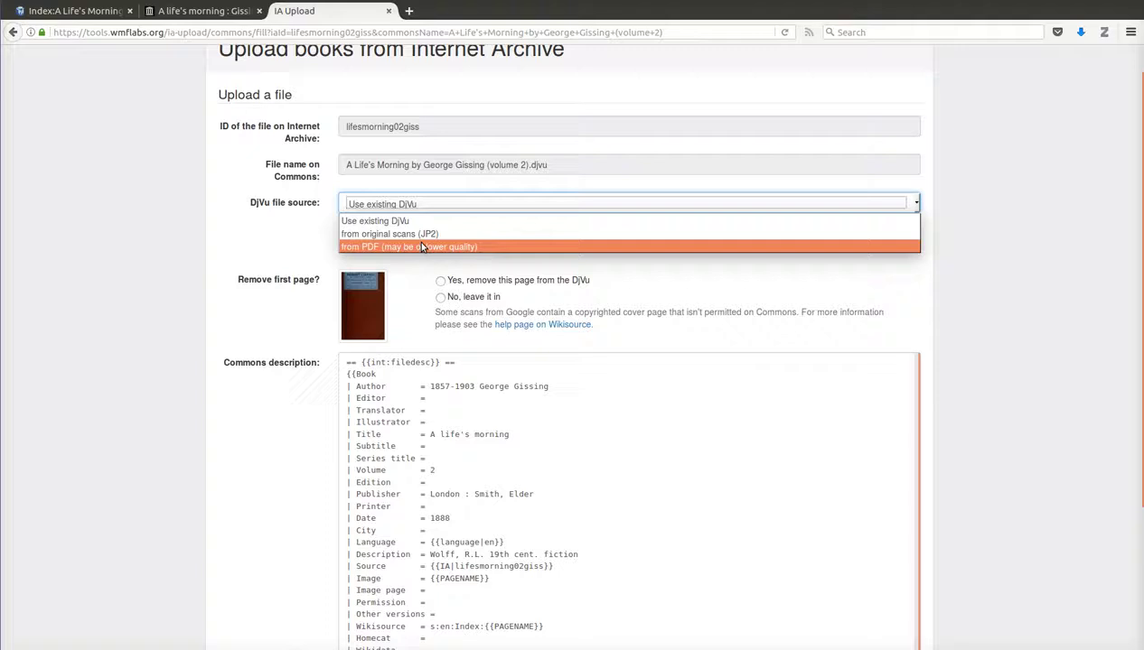
pyautogui.click(493, 226)
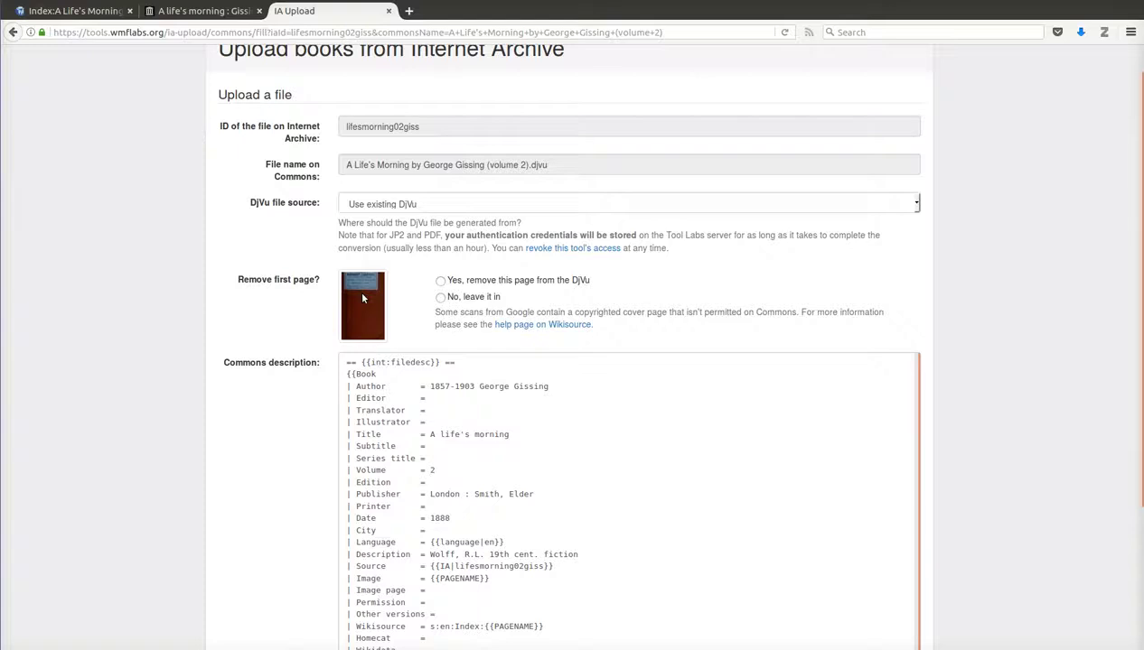
pyautogui.click(481, 298)
# Step: Remove the dates 1857-1903 before the author's name in the Commons description and upload the book
pyautogui.scroll(-3, 301, 409)
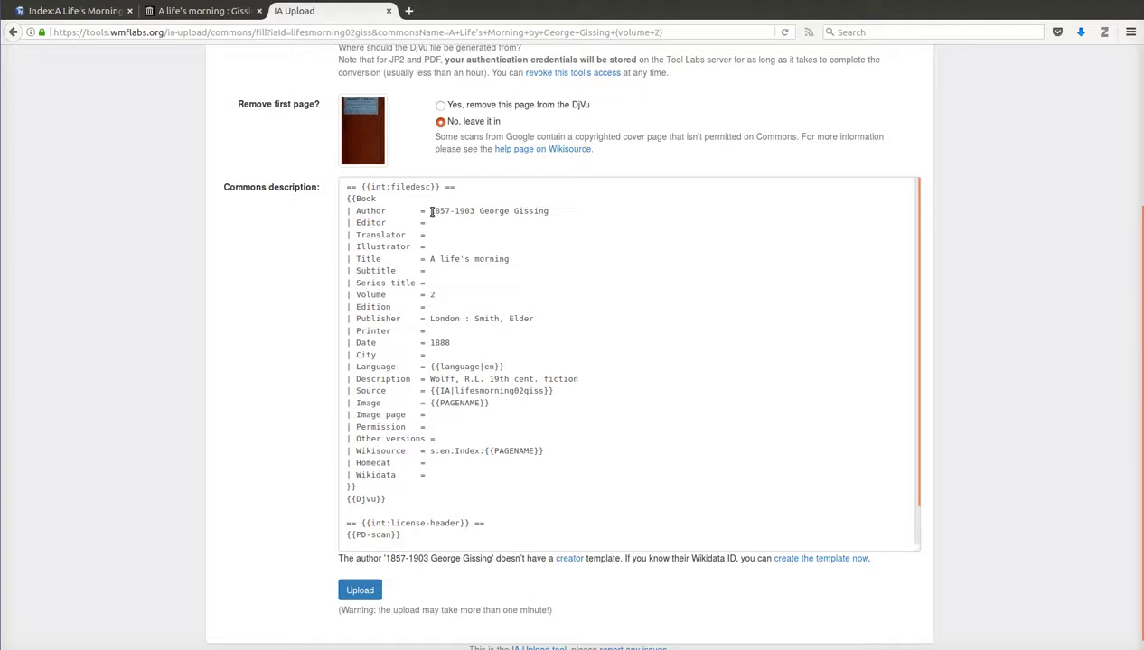
pyautogui.moveTo(431, 211); pyautogui.dragTo(477, 210)
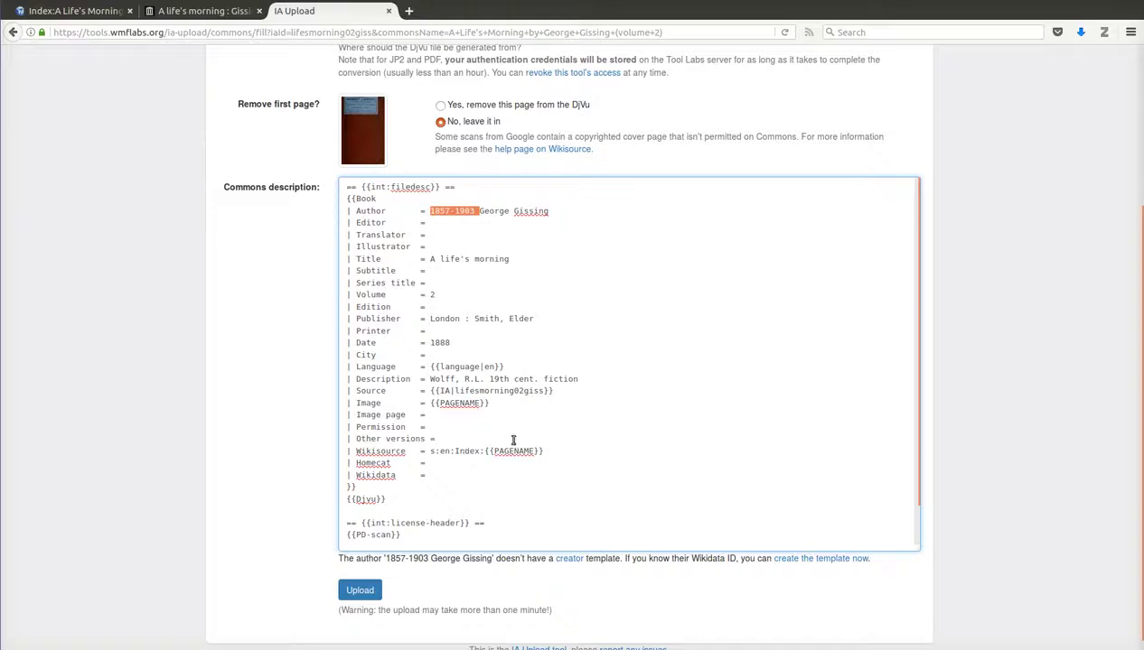
pyautogui.click(466, 390)
pyautogui.doubleClick(466, 390)
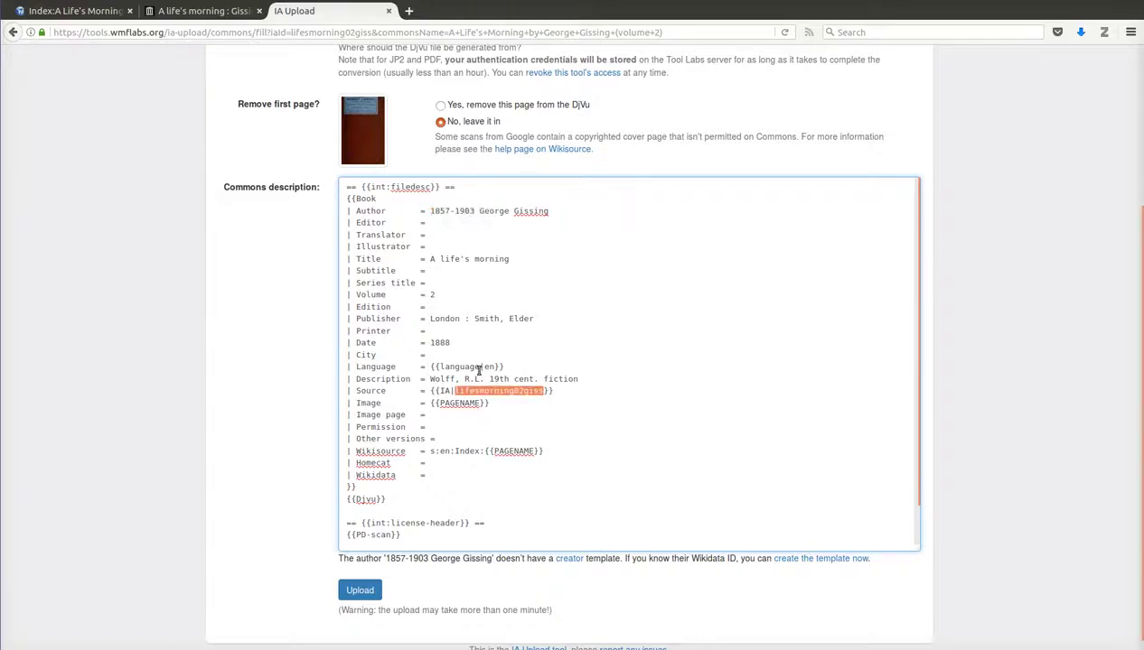
pyautogui.click(453, 211)
pyautogui.moveTo(430, 210); pyautogui.dragTo(484, 213)
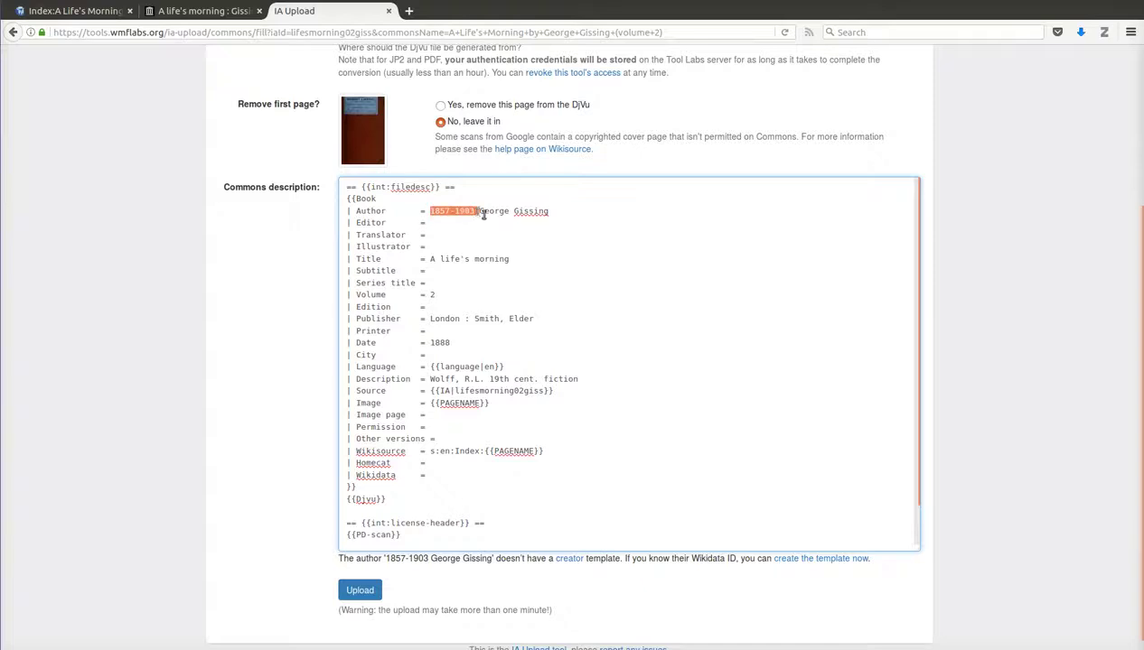
pyautogui.press('BackSpace')
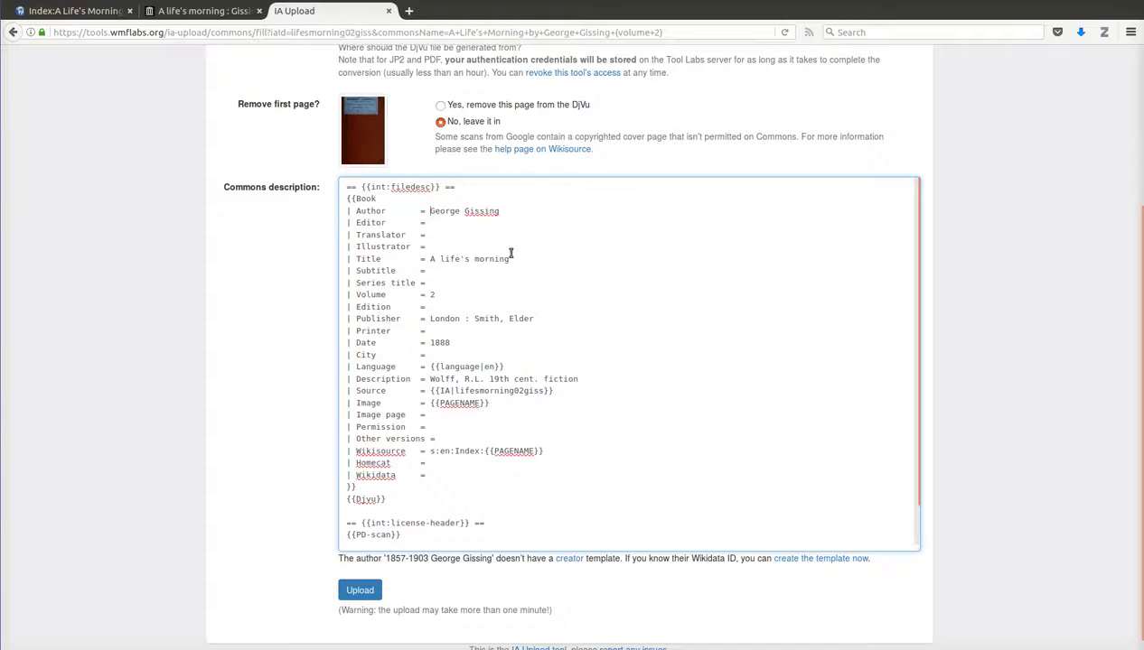
pyautogui.click(360, 592)
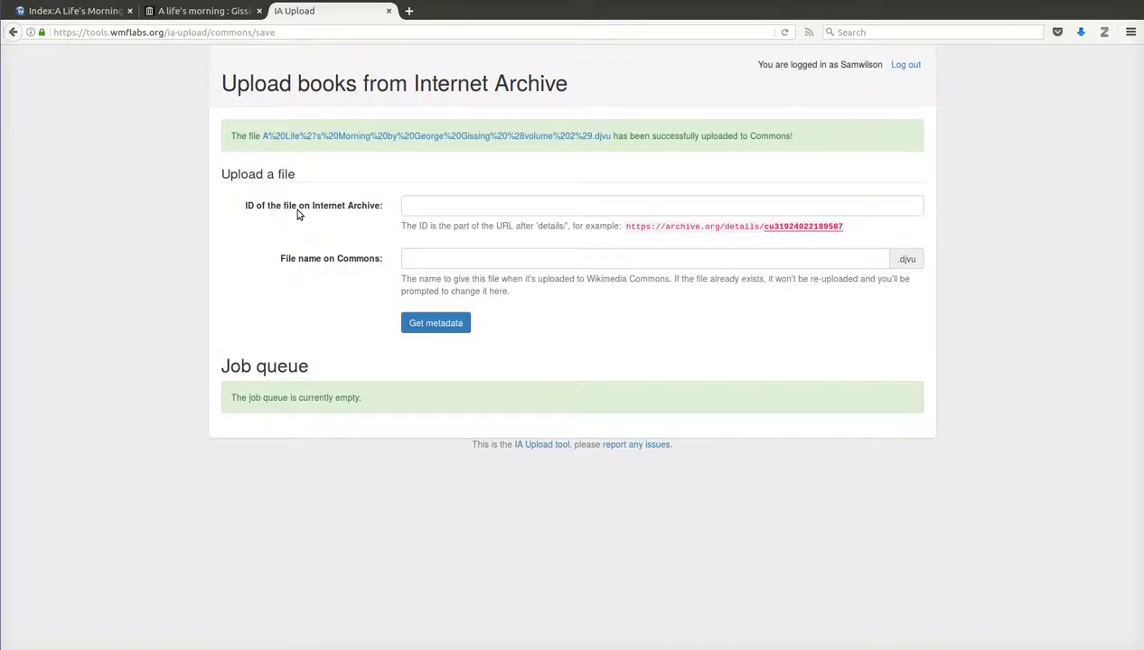
# Step: Open the uploaded file's Commons page, follow its Wikisource transcription link, and start creating the volume 2 index page
pyautogui.click(328, 137)
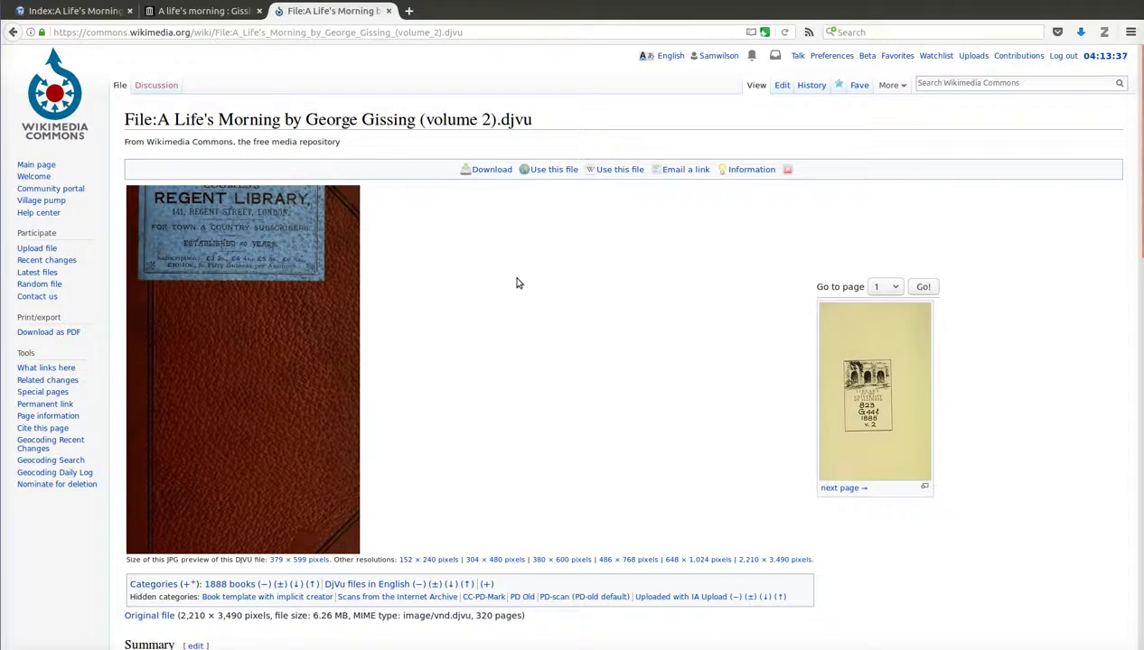
pyautogui.scroll(-5, 517, 285)
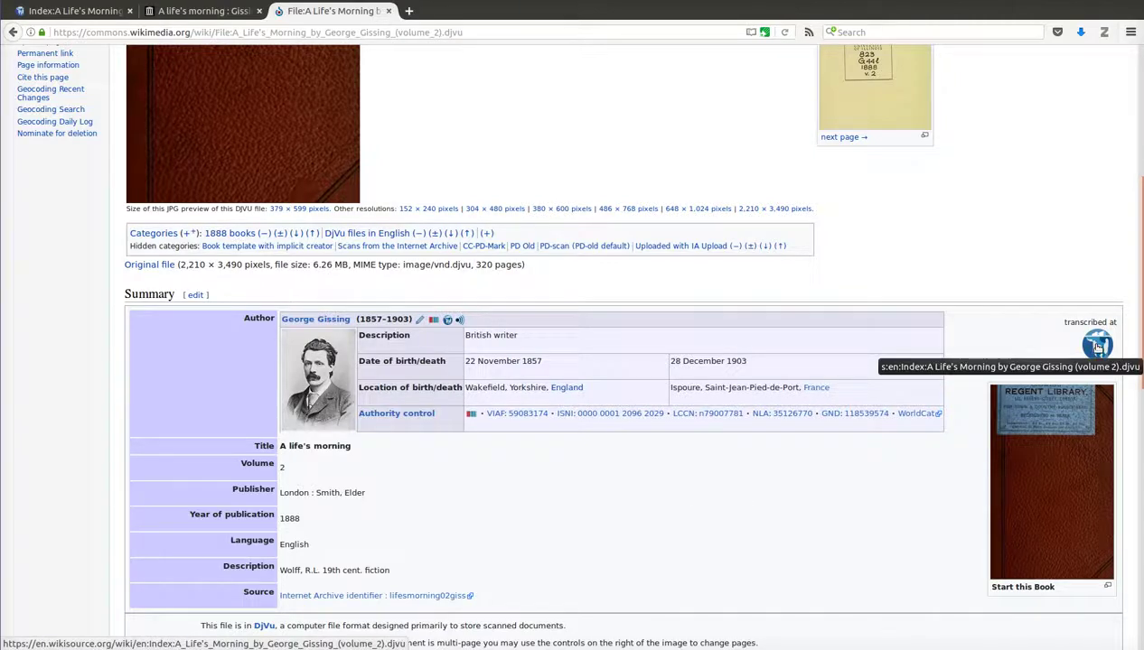
pyautogui.click(1097, 347)
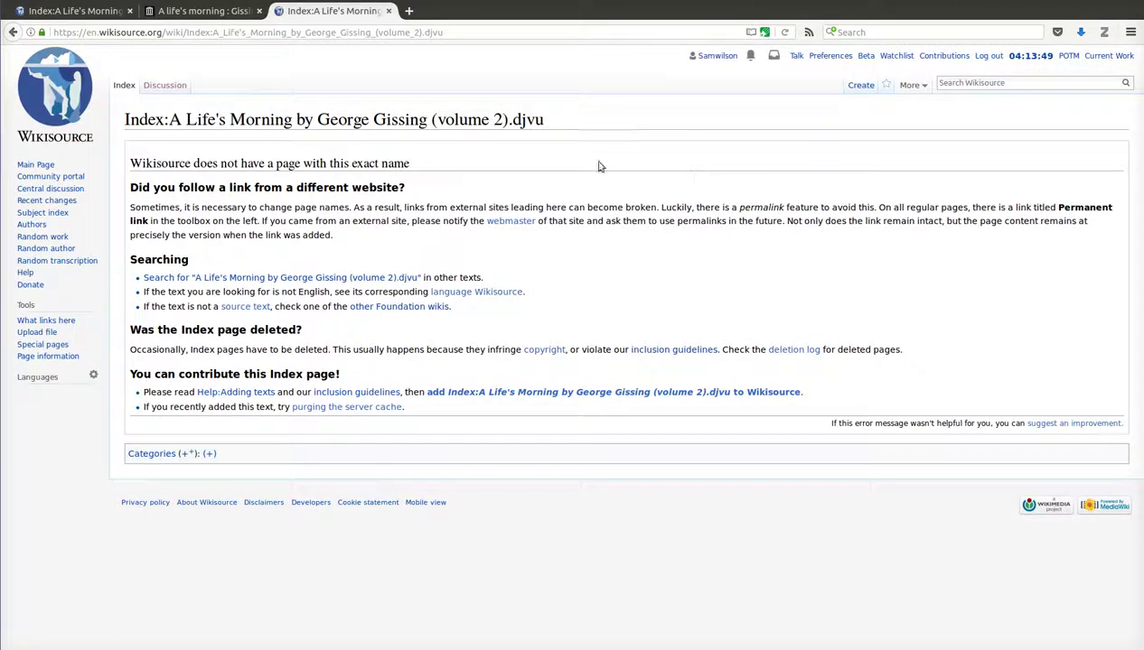
pyautogui.click(855, 92)
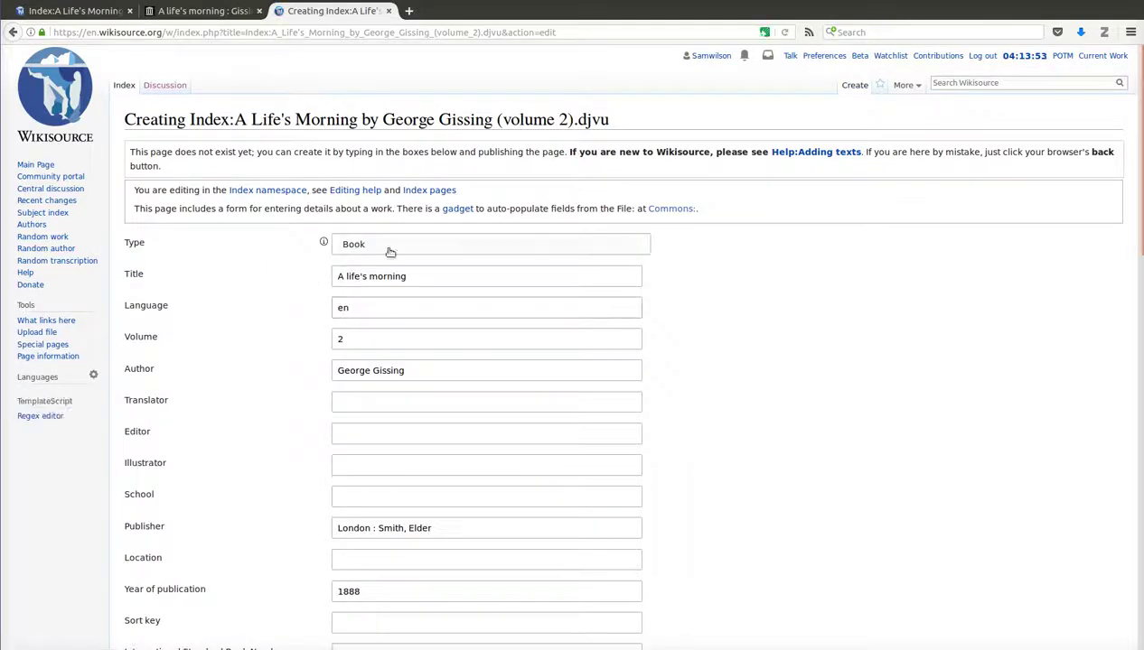
# Step: Capitalise the index title's words and make it a wikilink, so it reads [[A Life's Morning]]
pyautogui.click(347, 279)
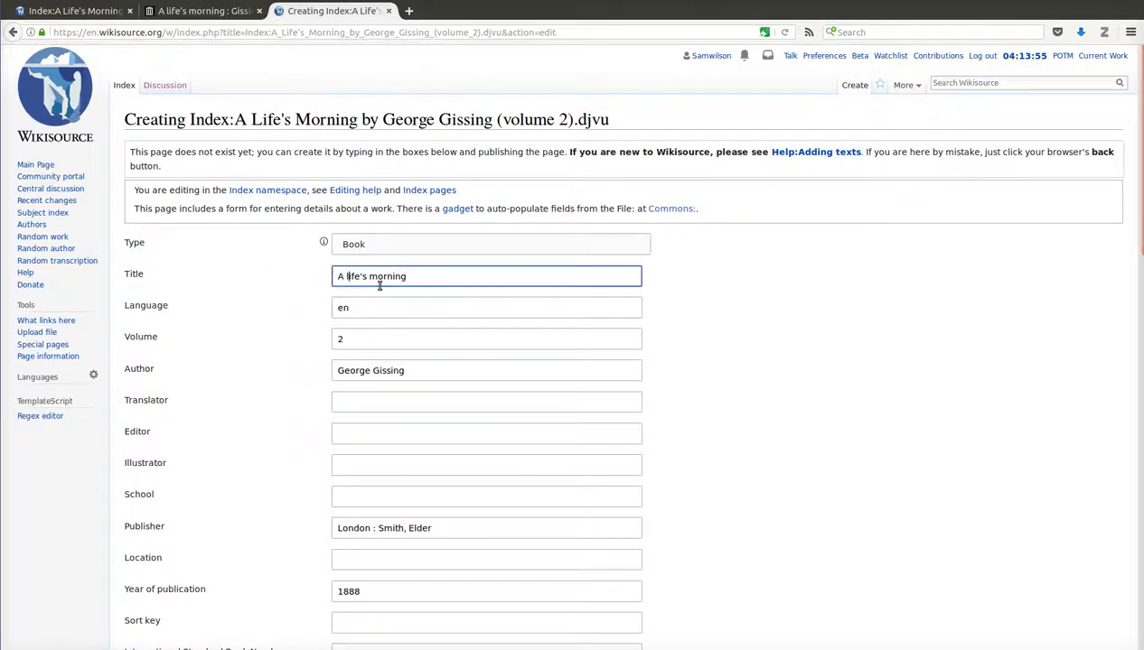
pyautogui.press('BackSpace')
pyautogui.write('L')
pyautogui.press('Right')
pyautogui.press('Right')
pyautogui.press('Right')
pyautogui.press('Right')
pyautogui.press('Right')
pyautogui.press('Right')
pyautogui.press('Delete')
pyautogui.write('M')
pyautogui.press('End')
pyautogui.write(']]')
pyautogui.press('Home')
pyautogui.write('[[')
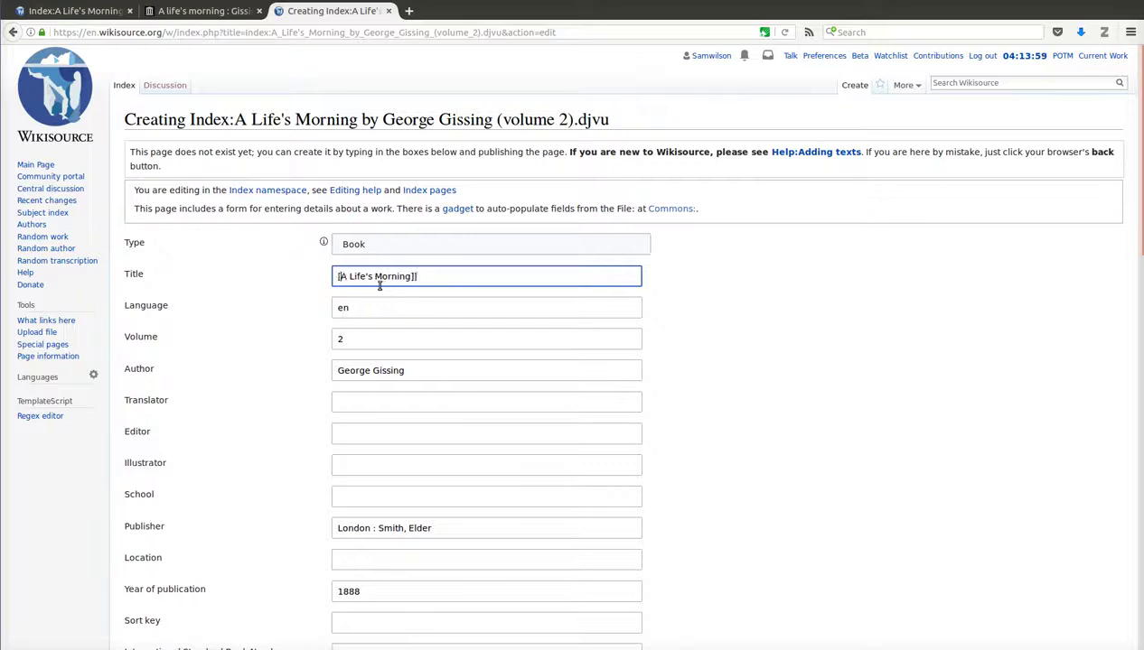
# Step: Turn the author entry into the piped author link [[Author:George Gissing|George Gissing]]
pyautogui.click(426, 373)
pyautogui.hotkey('ctrl', 'a')
pyautogui.click(426, 369)
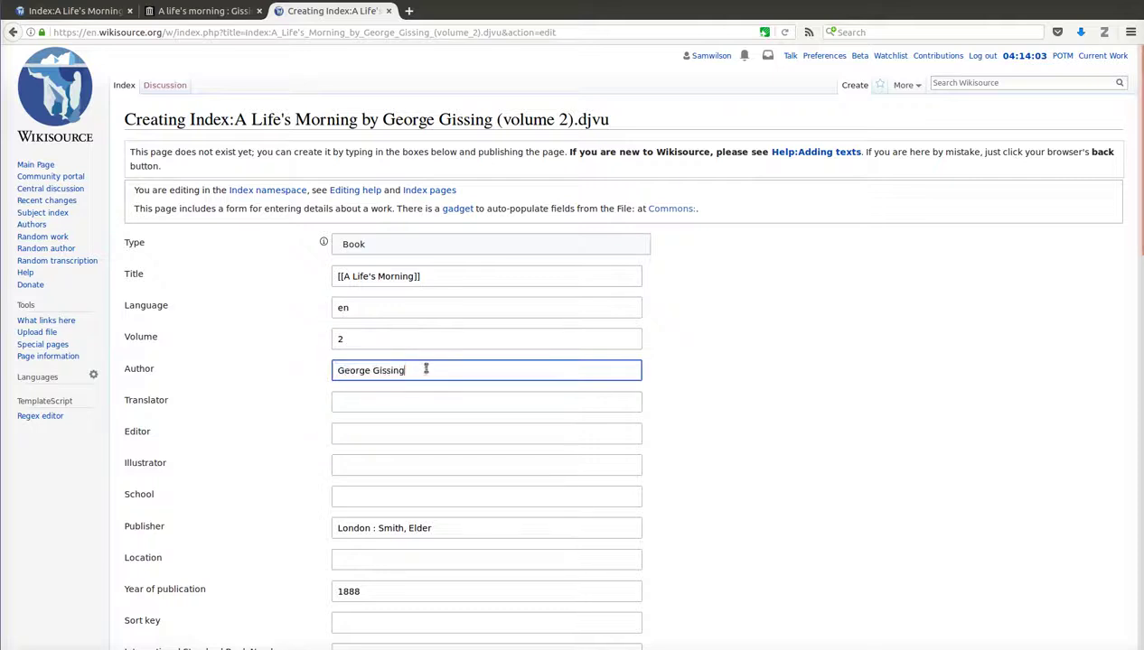
pyautogui.write(']]')
pyautogui.press('Home')
pyautogui.write('[[Author:George Gissing|')
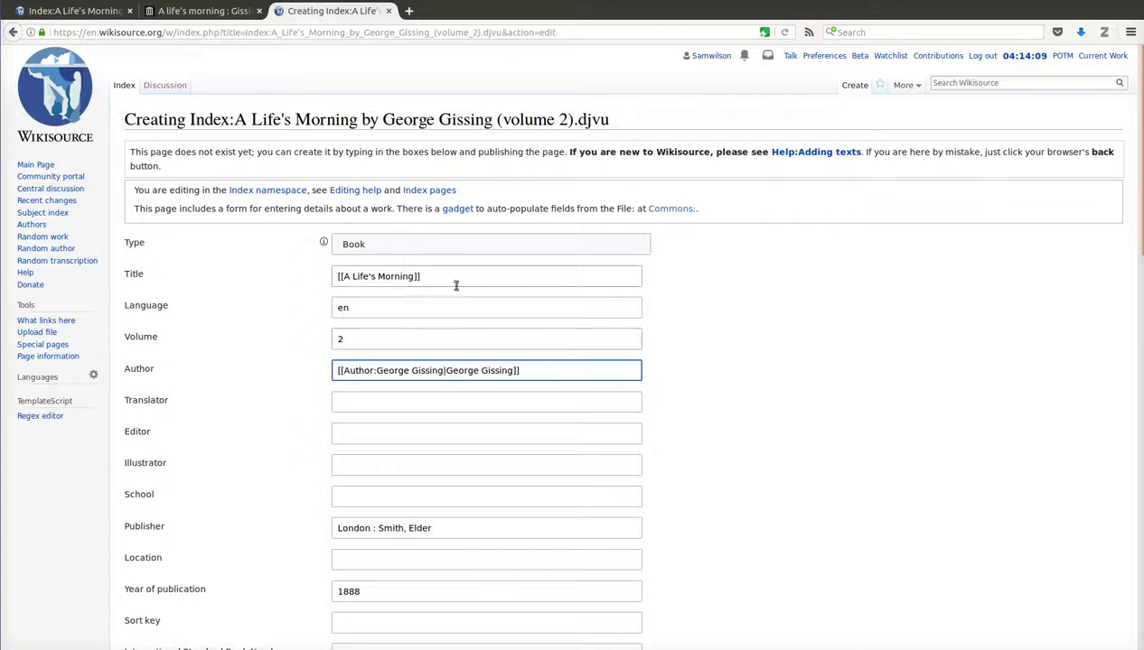
# Step: Split the pagelist tag in the Pages field to leave a blank line before its closing, and preview the index page
pyautogui.scroll(-3, 730, 406)
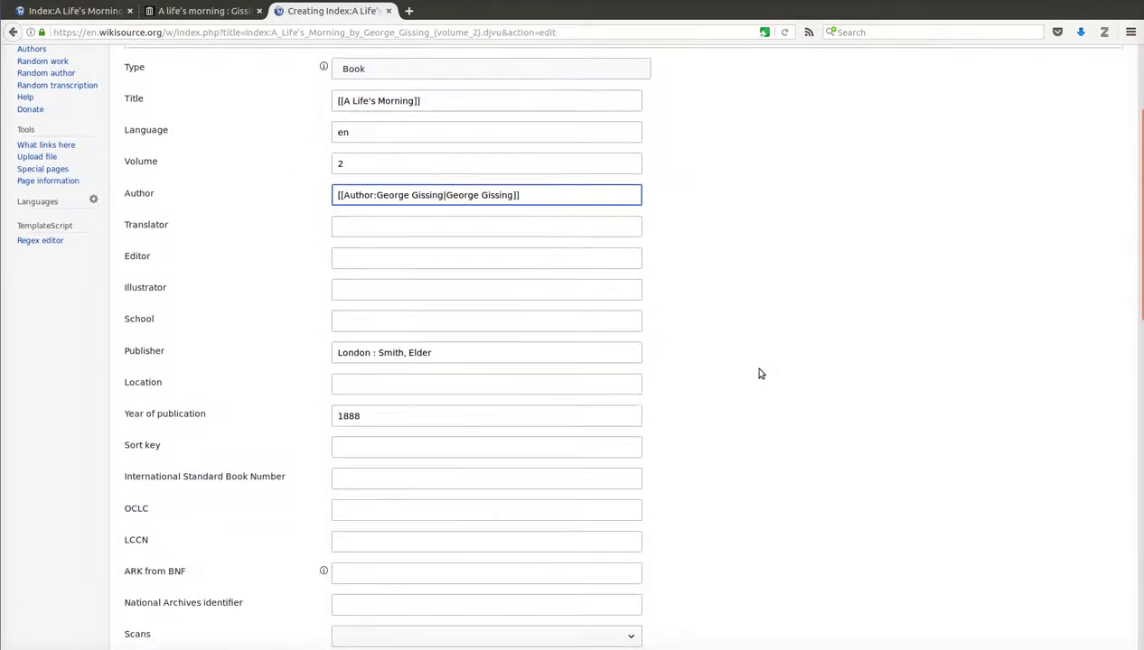
pyautogui.scroll(-7, 759, 374)
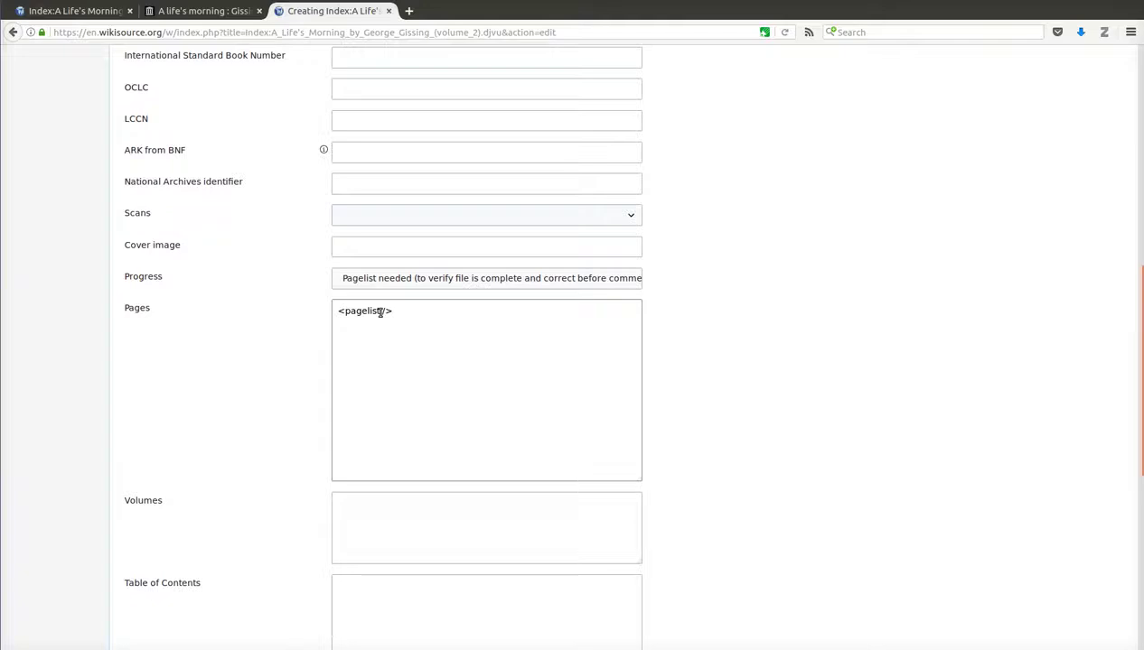
pyautogui.click(379, 310)
pyautogui.press('Return')
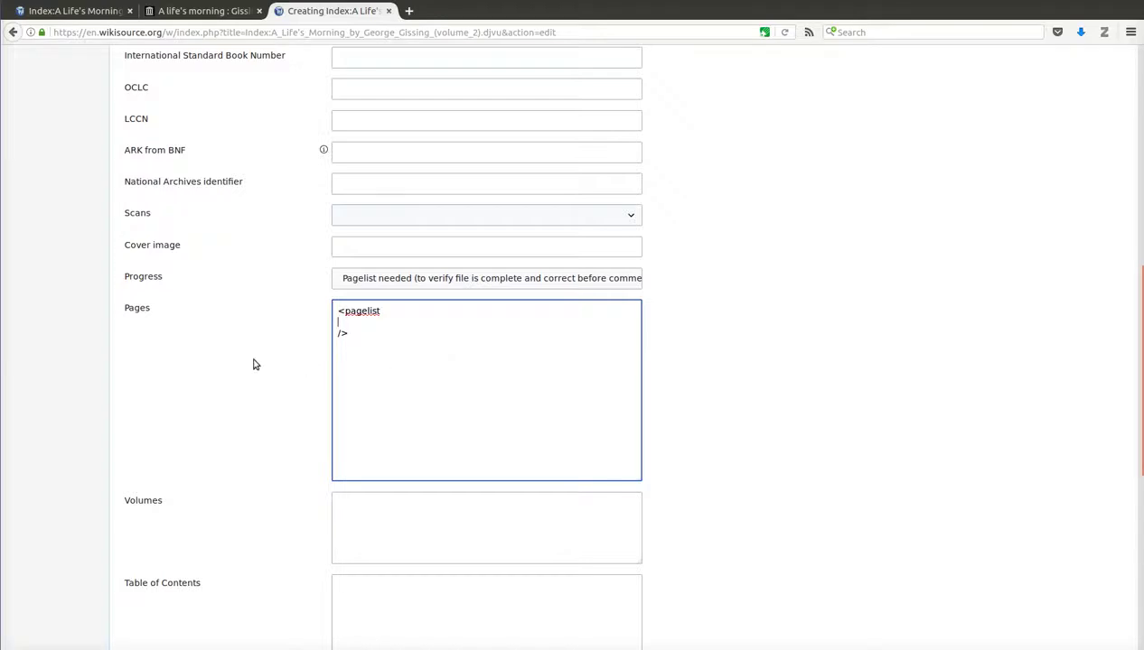
pyautogui.scroll(-5, 251, 363)
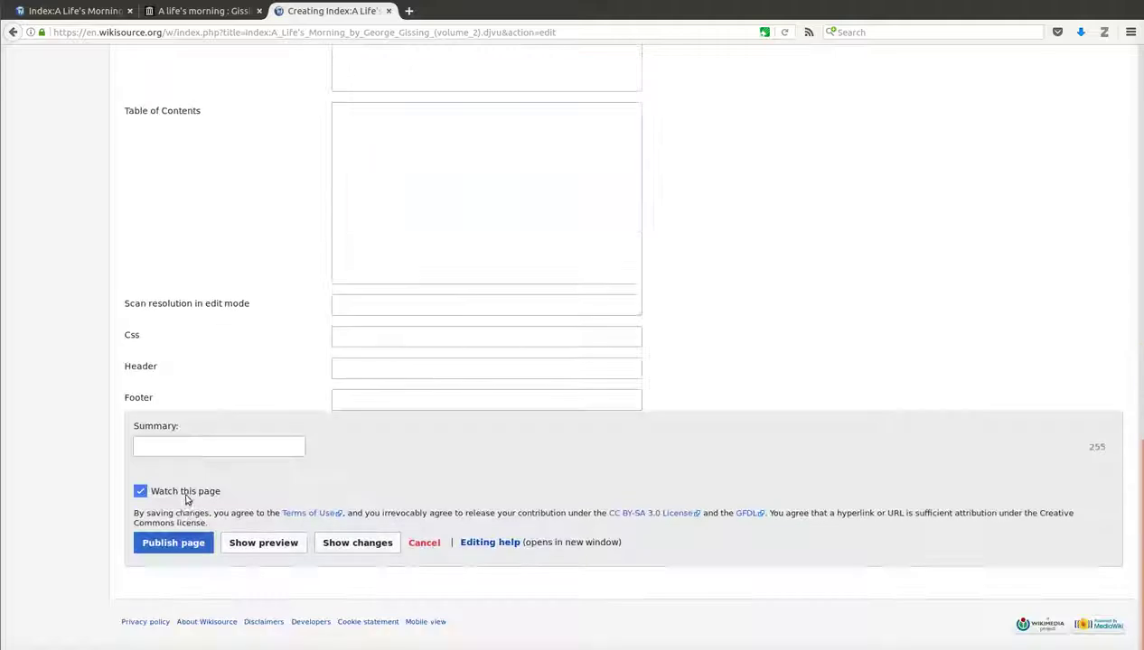
pyautogui.click(254, 548)
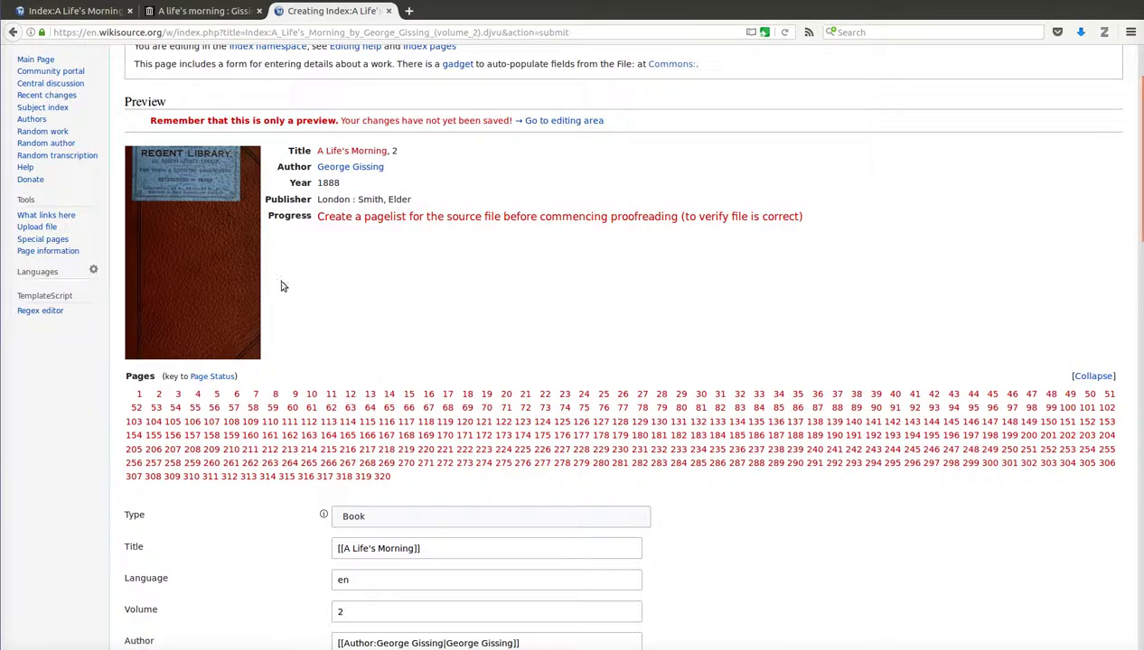
# Step: Open the volume 2 DjVu file from its file page in Document Viewer and widen the thumbnail pane to show several pages per row
pyautogui.middleClick(234, 284)
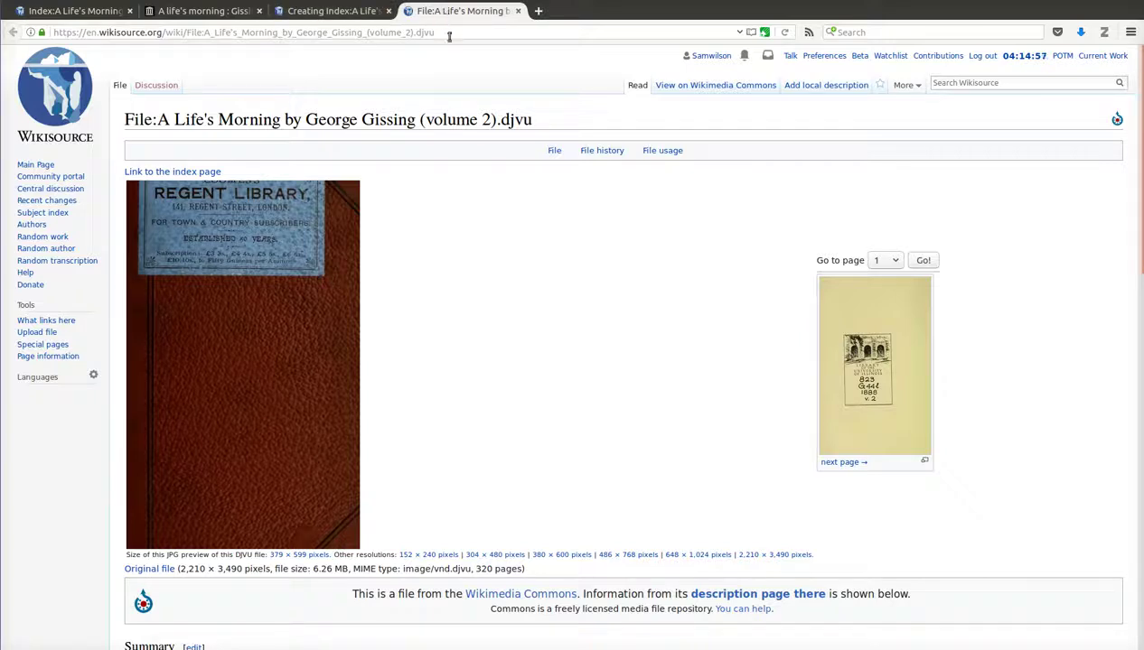
pyautogui.click(312, 327)
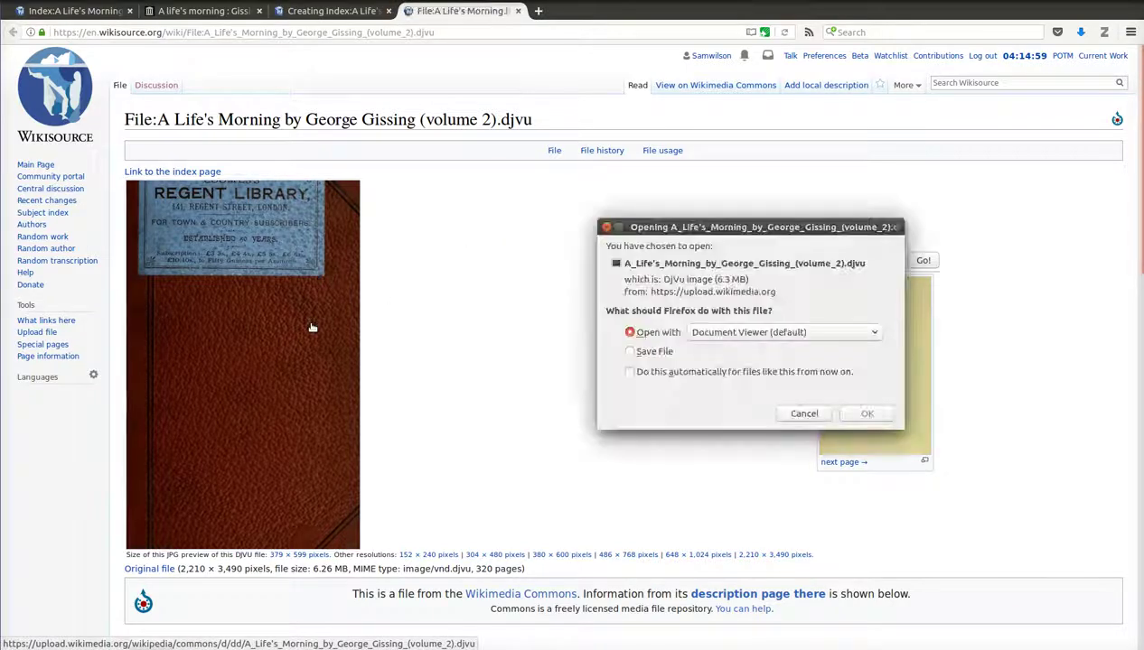
pyautogui.click(866, 413)
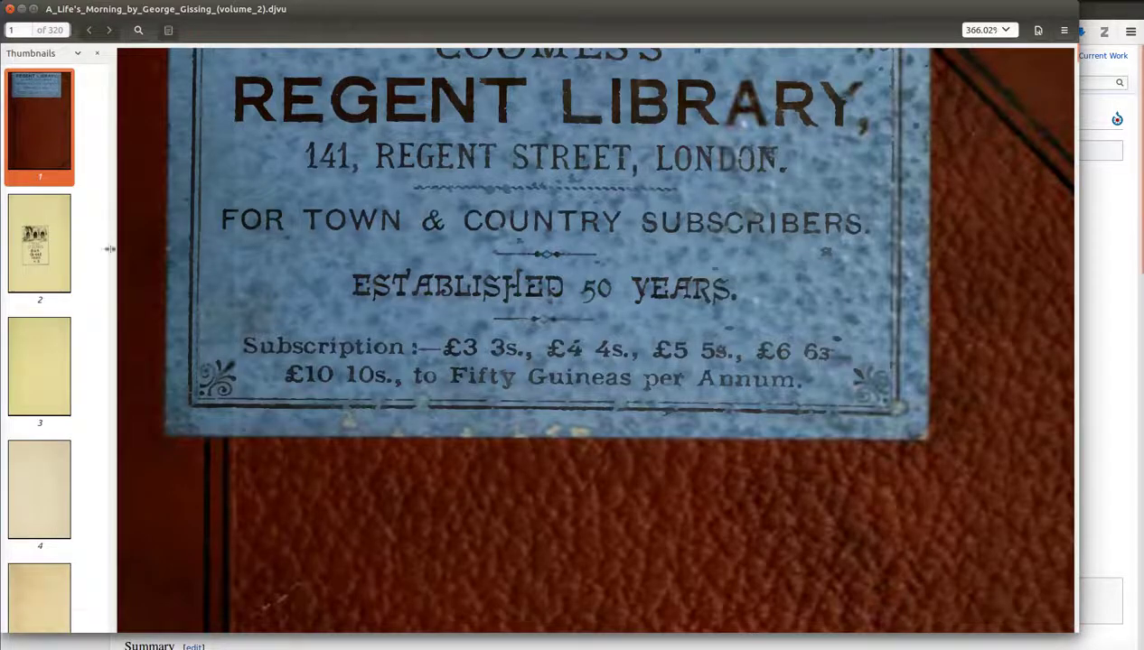
pyautogui.moveTo(109, 249); pyautogui.dragTo(659, 238)
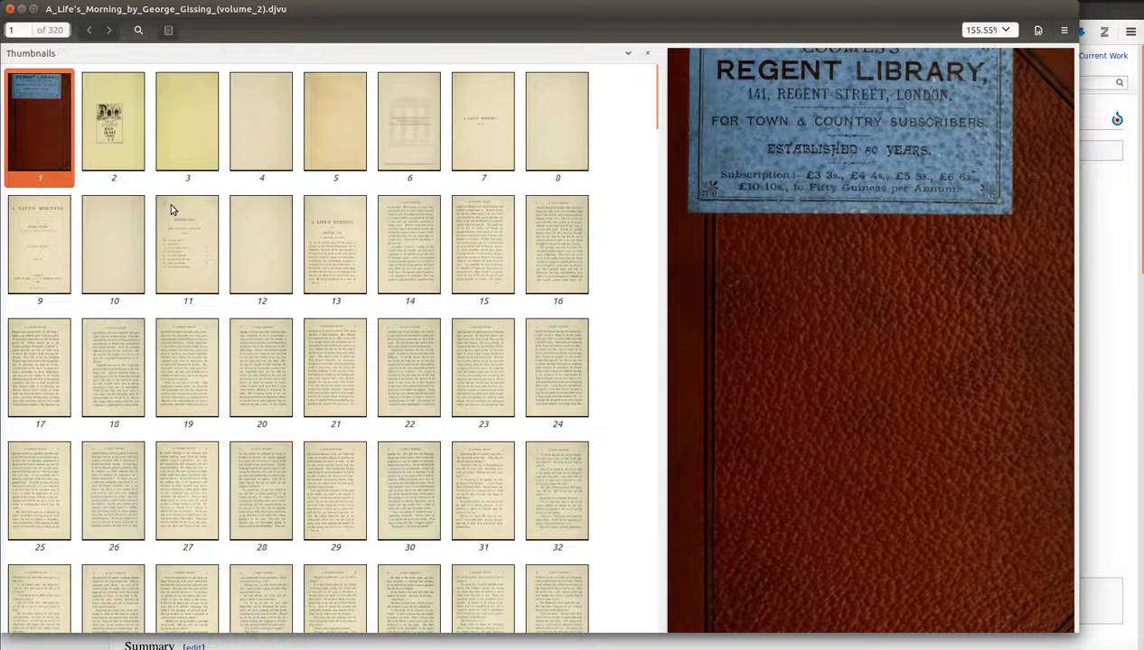
# Step: Show scan page 9 of the DjVu file, and switch back to the Wikisource index form's Pages field
pyautogui.click(31, 251)
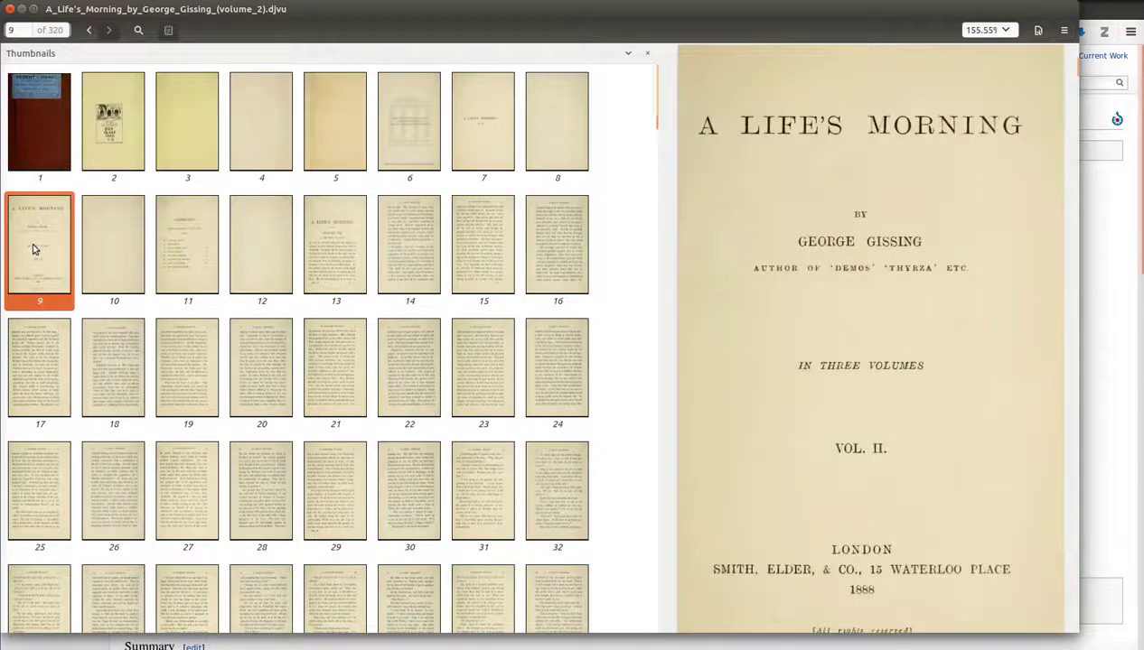
pyautogui.hotkey('alt', 'Tab')
pyautogui.hotkey('alt', 'Tab')
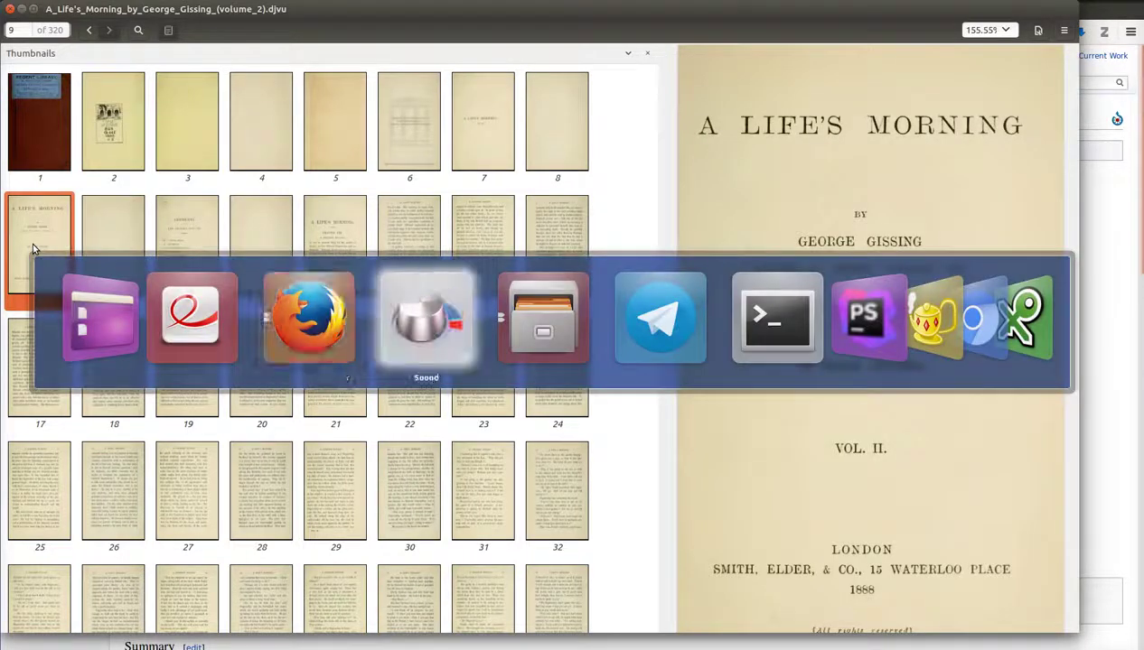
pyautogui.hotkey('alt', 'shift', 'Tab')
pyautogui.click(330, 10)
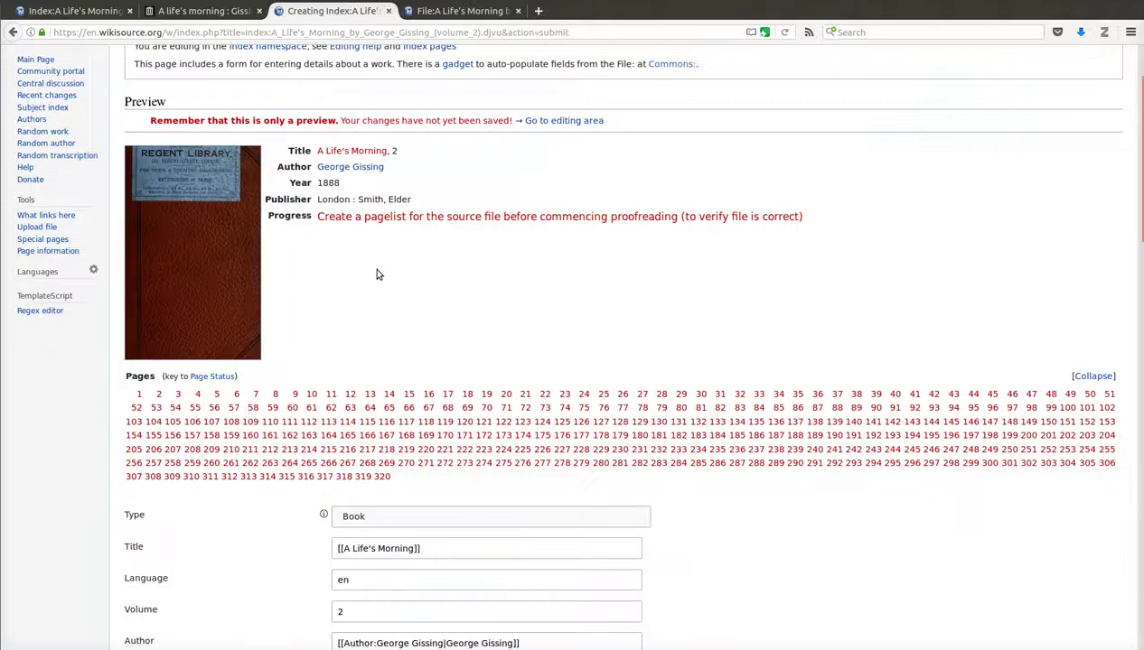
pyautogui.scroll(-5, 268, 394)
pyautogui.scroll(-10, 267, 395)
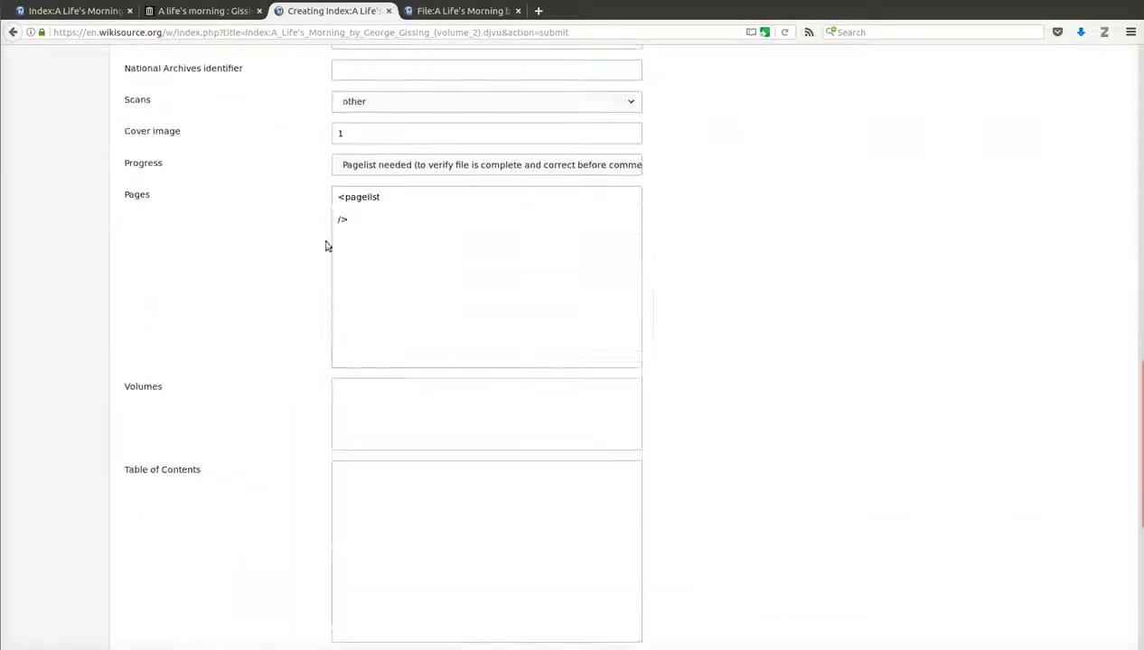
# Step: Add the lines 1 = cover and 2-8=- inside the pagelist tag in the Pages field
pyautogui.click(342, 212)
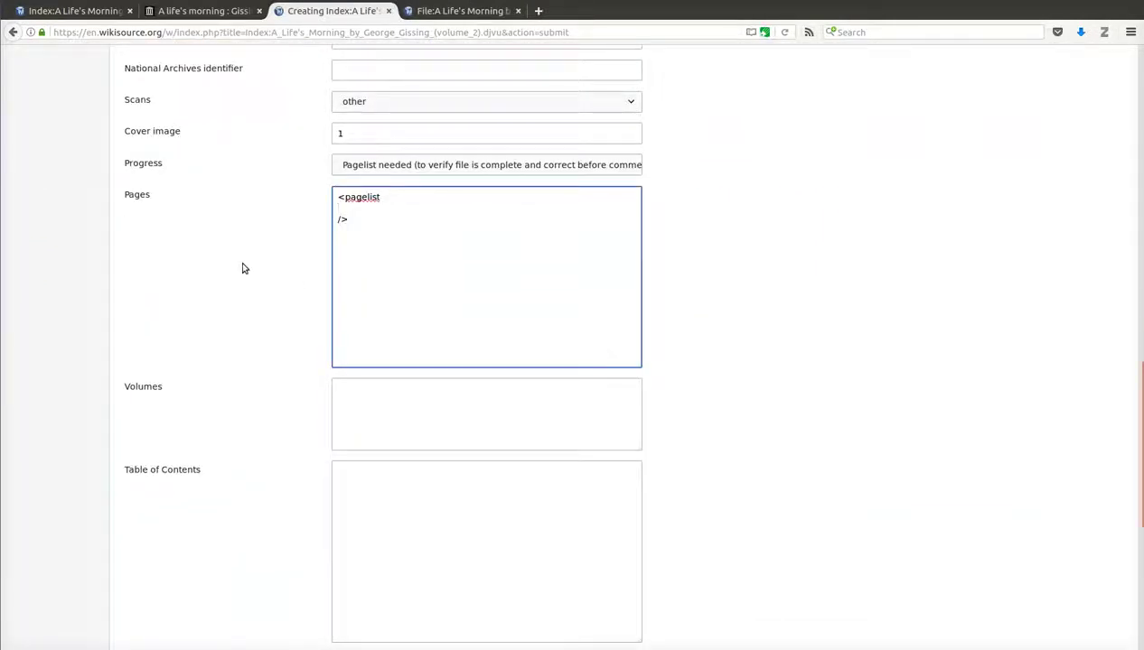
pyautogui.write('1-8')
pyautogui.press('BackSpace')
pyautogui.write('2')
pyautogui.press('Return')
pyautogui.write('1 = vo')
pyautogui.press('BackSpace')
pyautogui.press('BackSpace')
pyautogui.write('cover')
pyautogui.press('Return')
# Step: Check scan pages 11 and 9 in Document Viewer, and correct the pagelist entry for scan page 9 to Title
pyautogui.hotkey('alt', 'Tab')
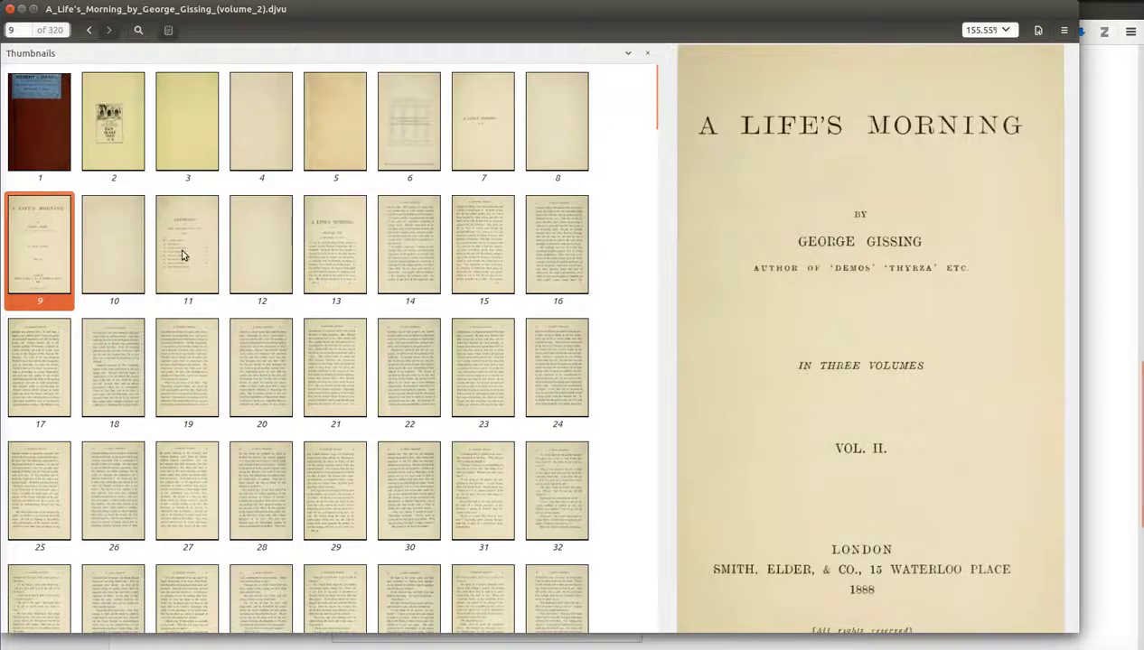
pyautogui.click(181, 255)
pyautogui.click(52, 258)
pyautogui.hotkey('alt', 'Tab')
pyautogui.click(404, 227)
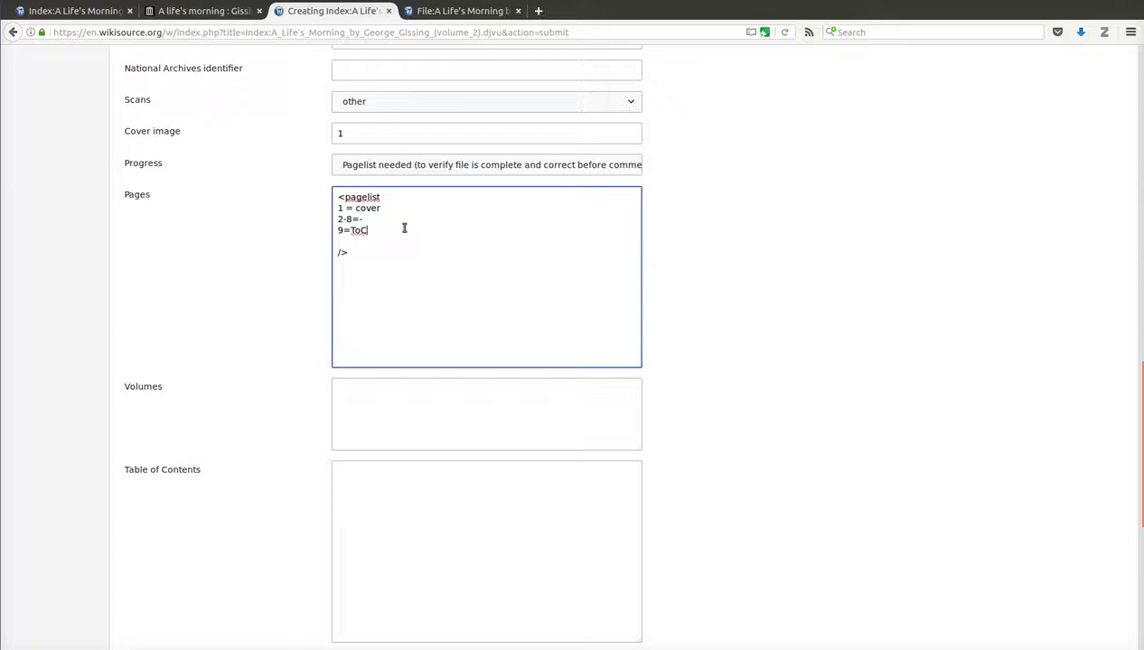
pyautogui.press('BackSpace')
pyautogui.press('BackSpace')
pyautogui.write('itle')
pyautogui.press('Return')
# Step: Enter 10=- and 11=ToC in the pagelist, checking the scan thumbnails in Document Viewer
pyautogui.write('11=To')
pyautogui.hotkey('alt', 'Tab')
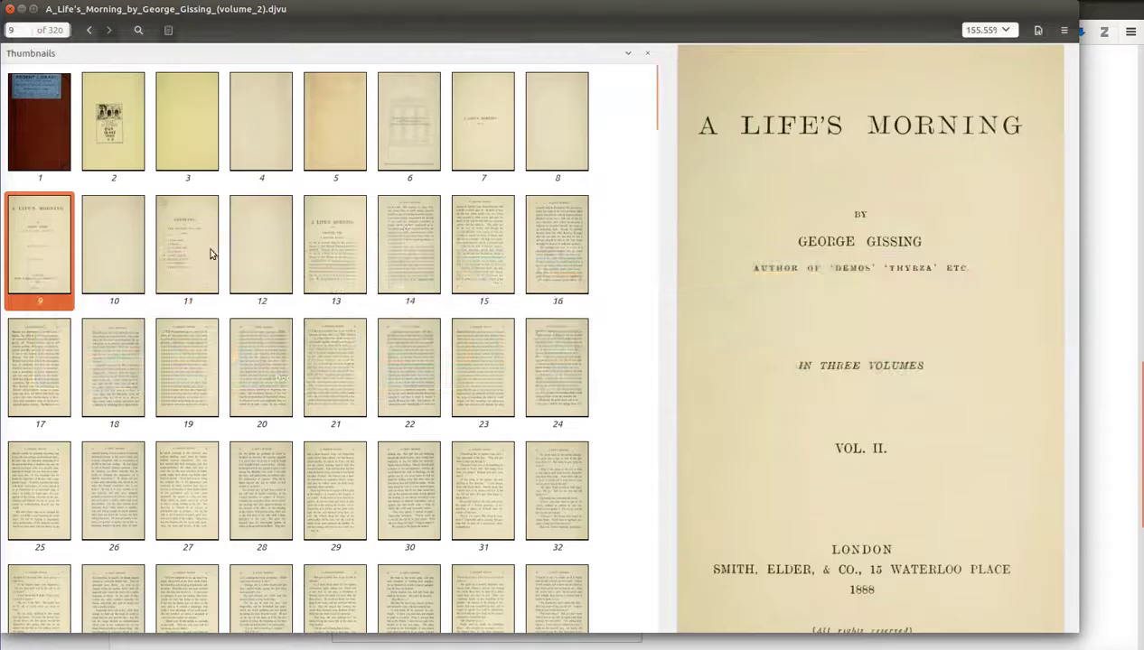
pyautogui.click(256, 260)
pyautogui.hotkey('alt', 'Tab')
pyautogui.write('C')
pyautogui.press('Return')
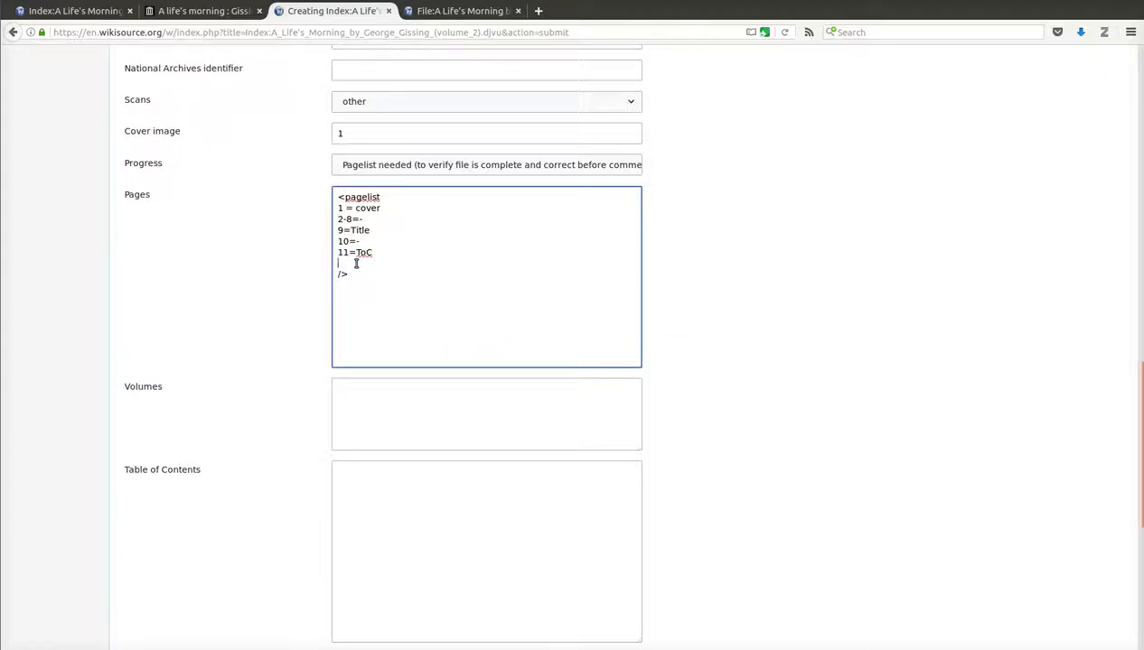
# Step: Add 12=- and 13=1 to the pagelist, checking in the scan where the first chapter and its page numbering begin
pyautogui.write('12=')
pyautogui.press('Return')
pyautogui.write('13')
pyautogui.hotkey('alt', 'Tab')
pyautogui.click(332, 264)
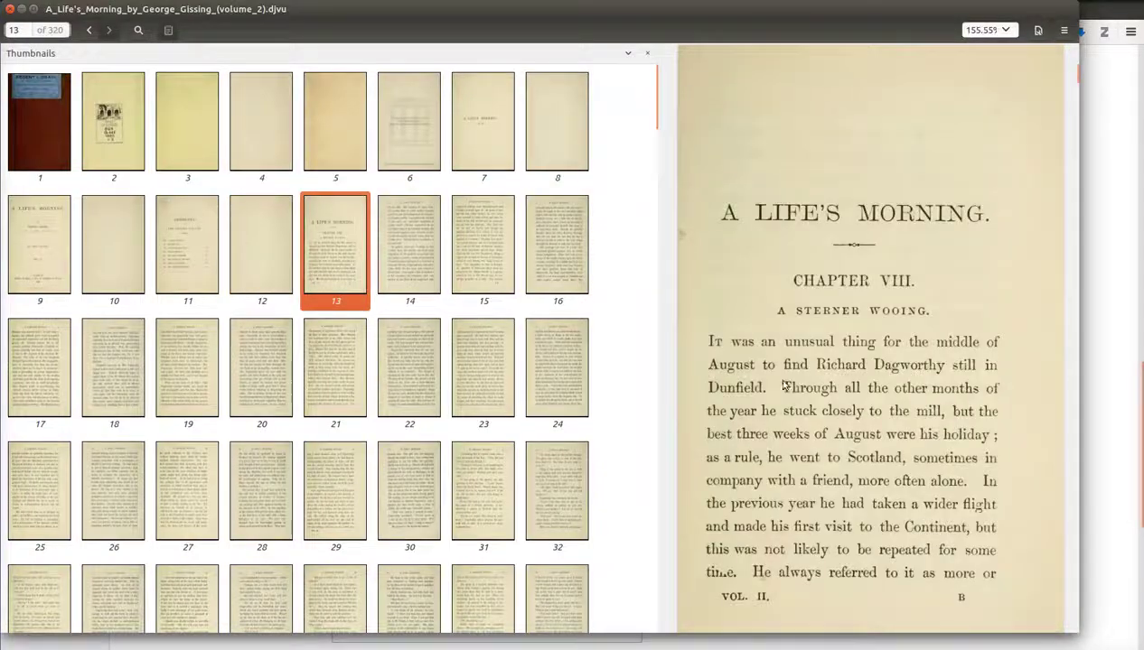
pyautogui.scroll(-3, 748, 330)
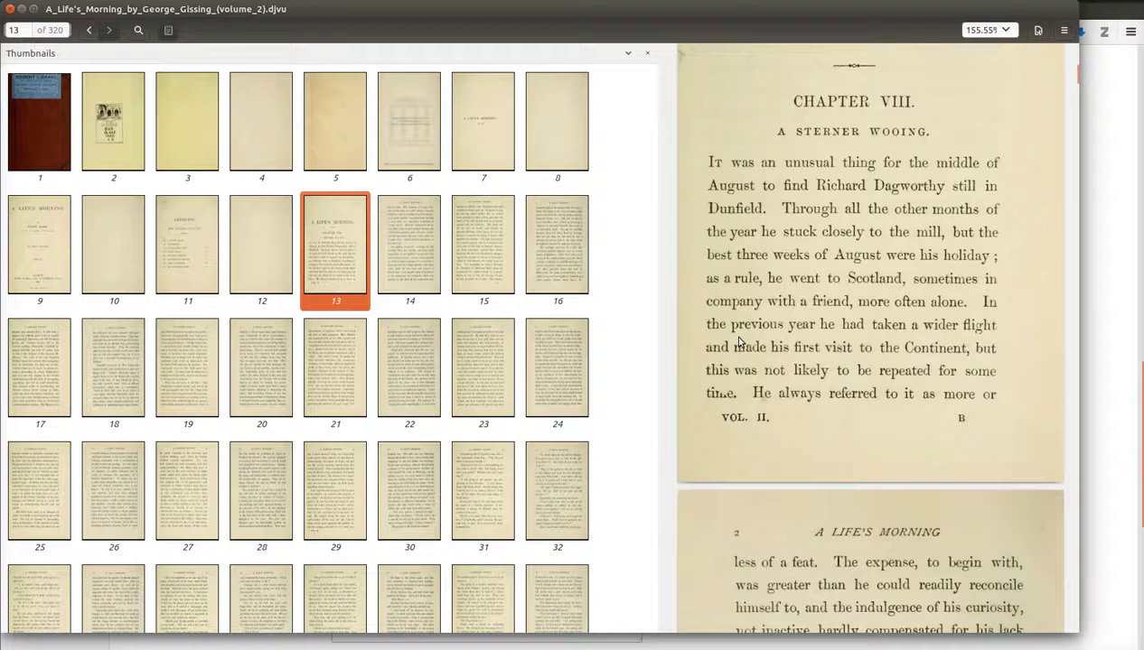
pyautogui.click(417, 240)
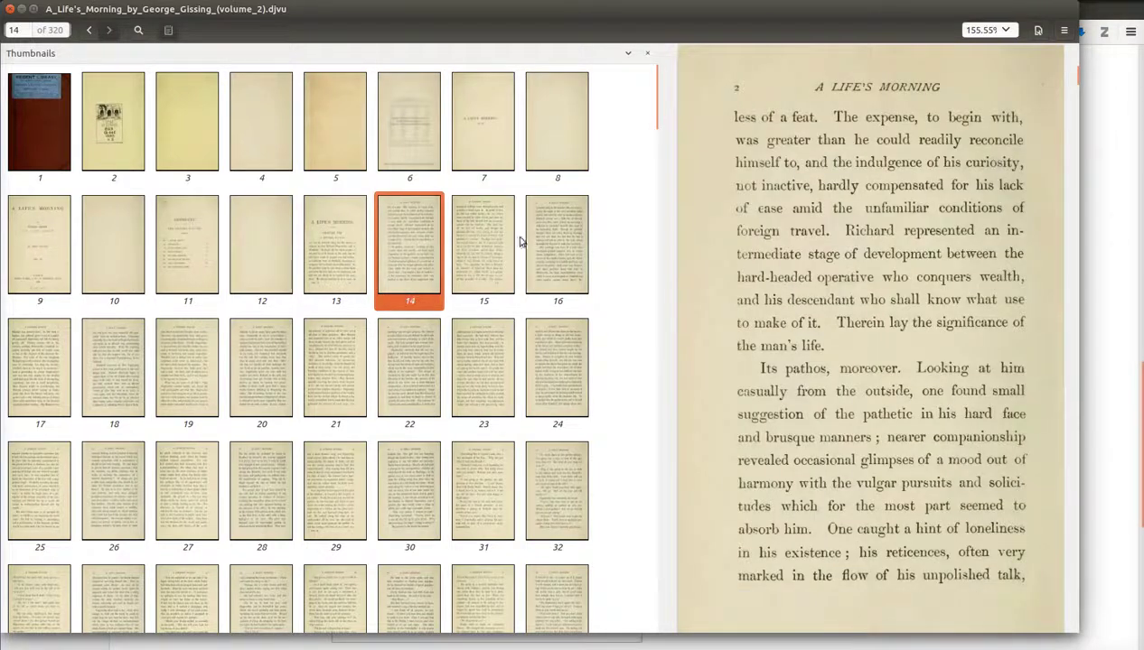
pyautogui.click(323, 275)
pyautogui.hotkey('alt', 'Tab')
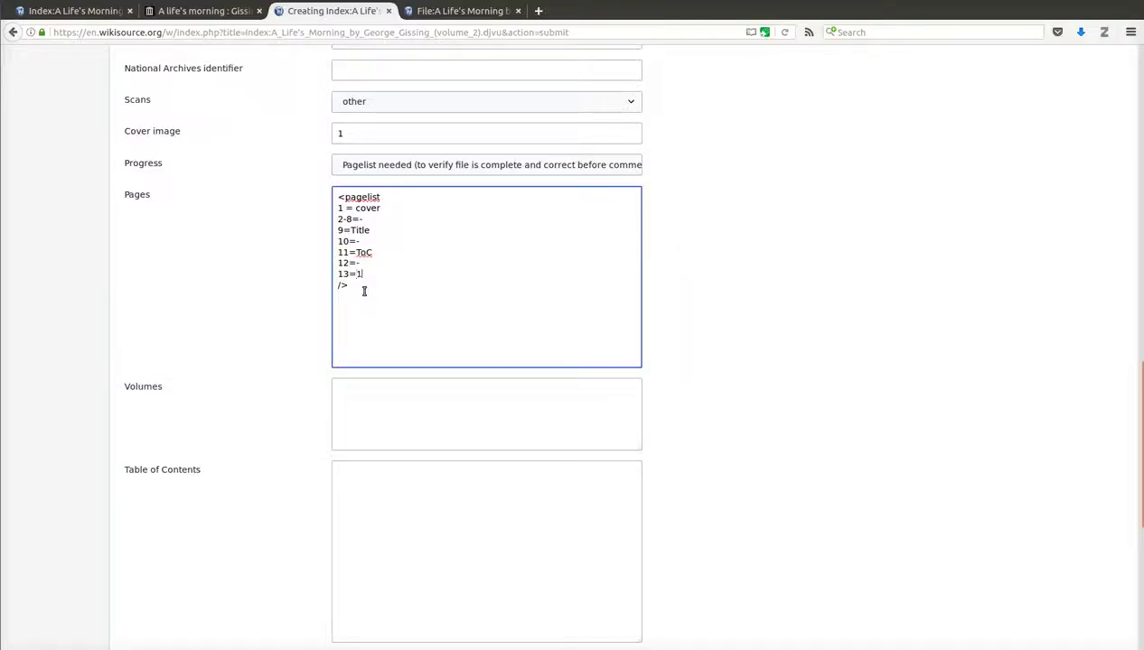
# Step: Browse the scan's thumbnails to the end in Document Viewer and show scan page 315 to check its printed page number
pyautogui.hotkey('alt', 'Tab')
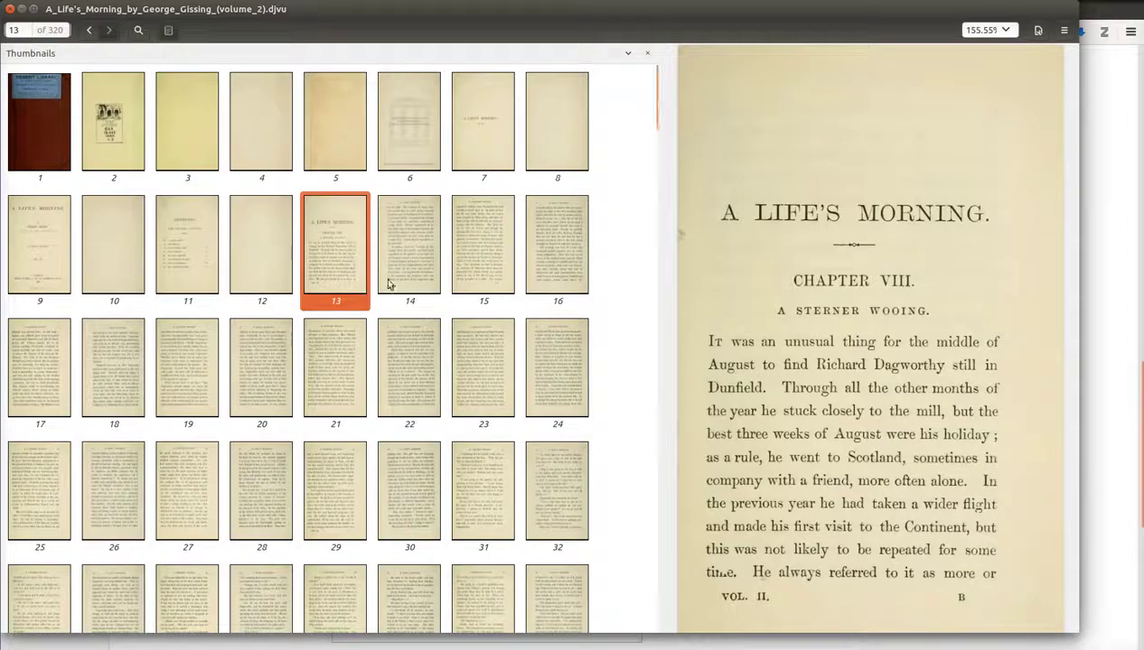
pyautogui.scroll(-15, 344, 350)
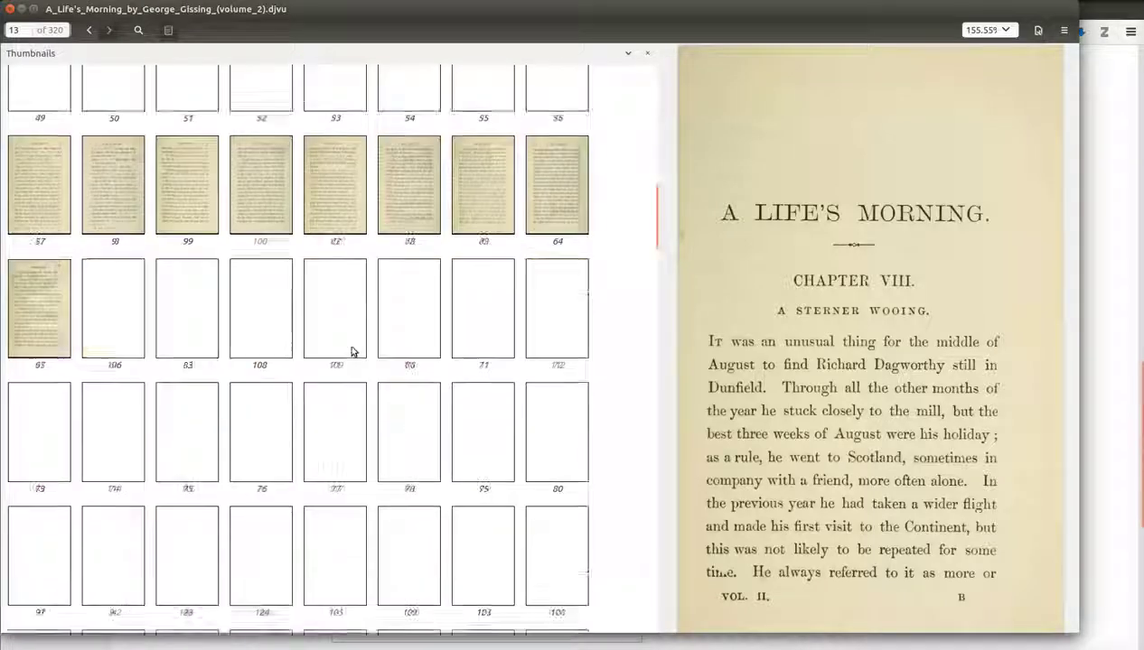
pyautogui.scroll(-15, 384, 397)
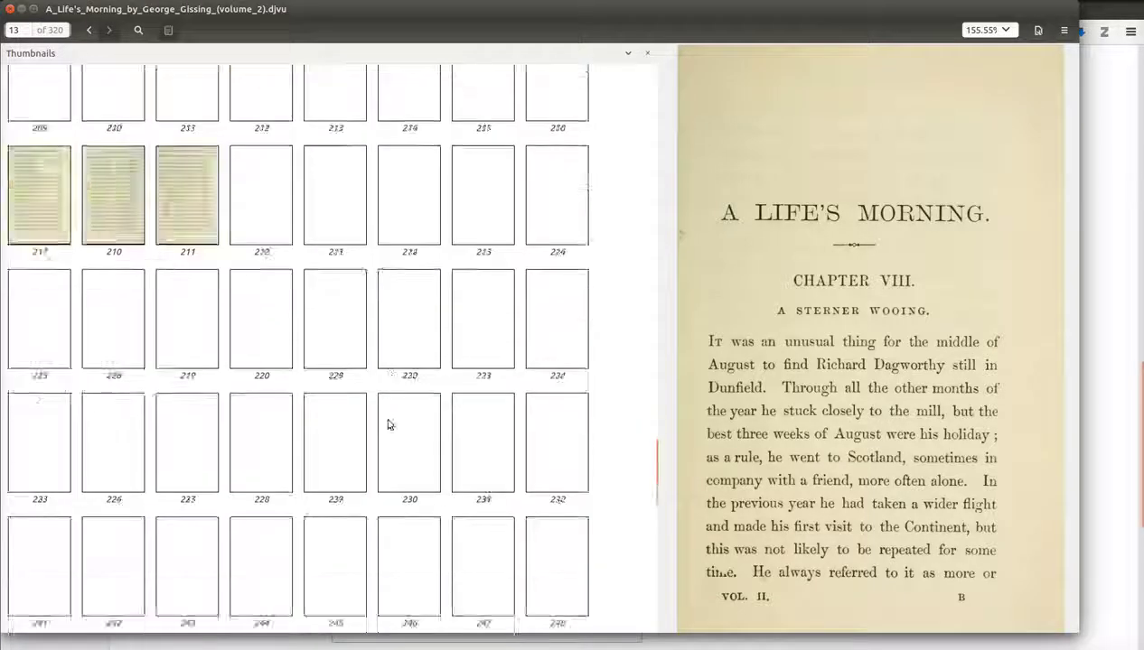
pyautogui.scroll(-10, 389, 424)
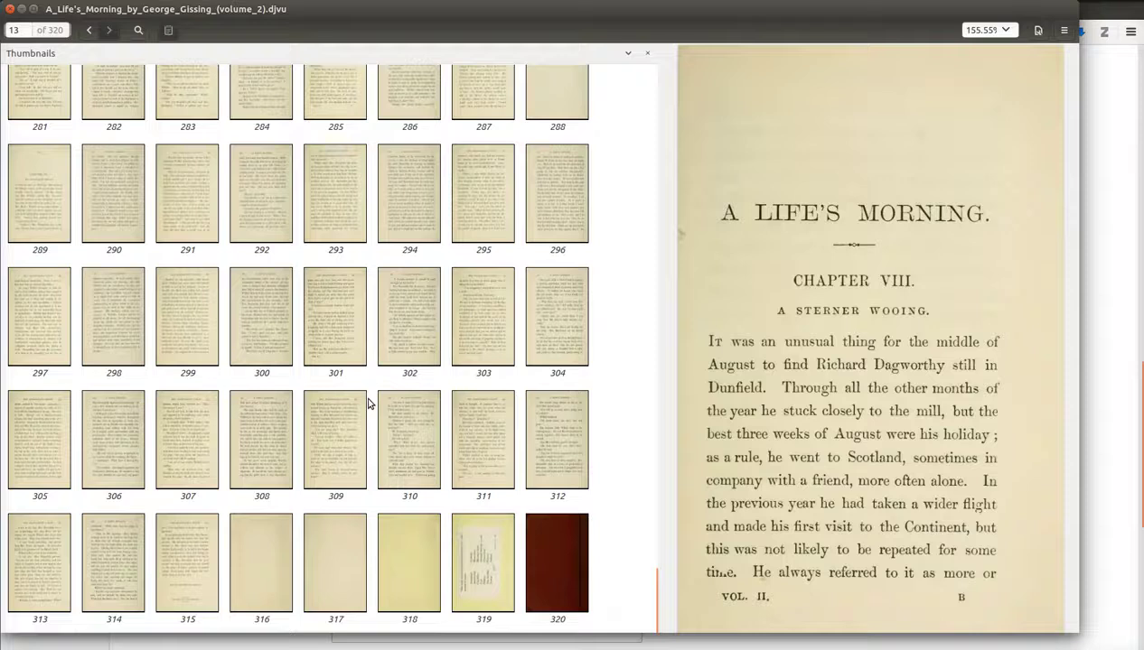
pyautogui.click(188, 567)
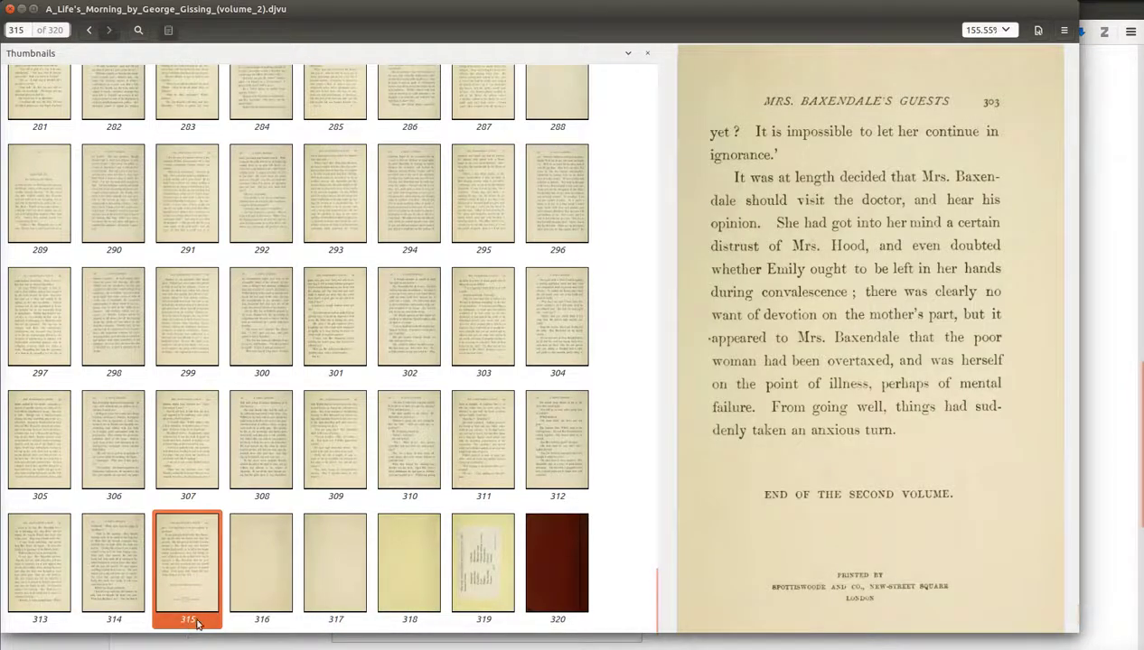
# Step: Return to the index form in Firefox and preview the page with the entered pagelist
pyautogui.hotkey('alt', 'Tab')
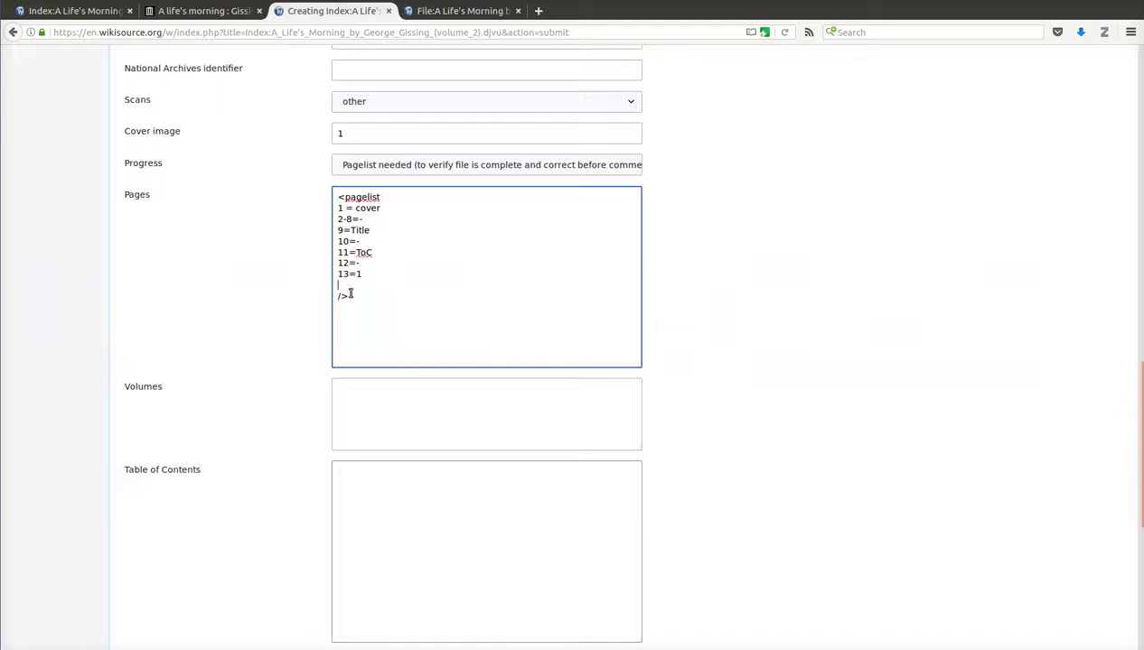
pyautogui.scroll(-3, 237, 357)
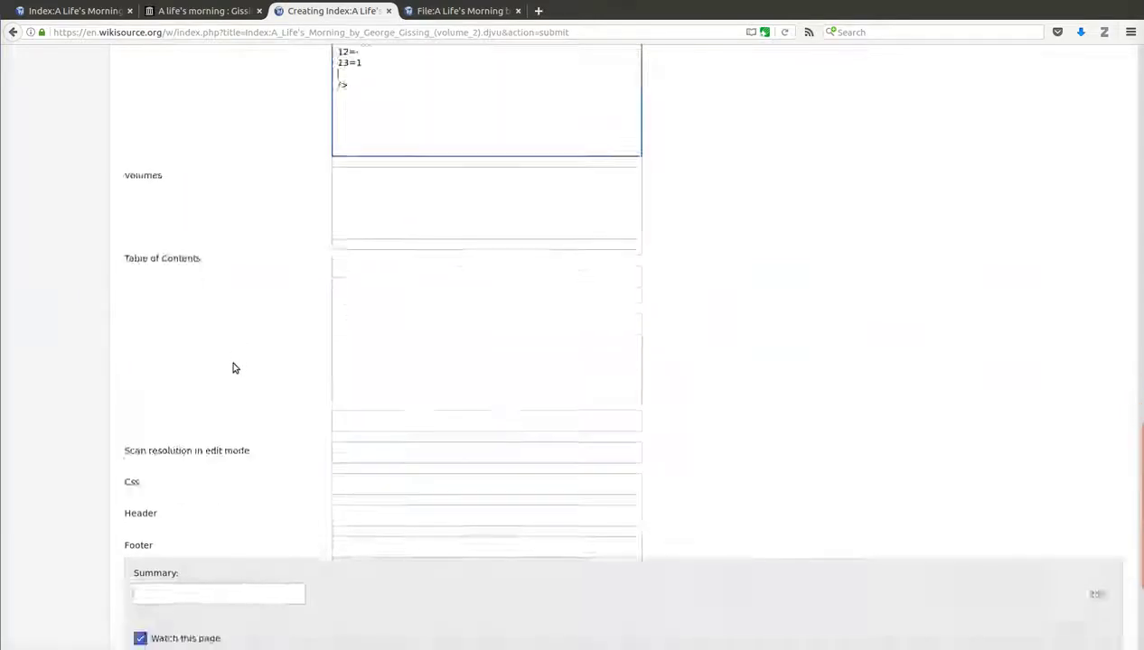
pyautogui.scroll(-2, 233, 368)
pyautogui.click(282, 480)
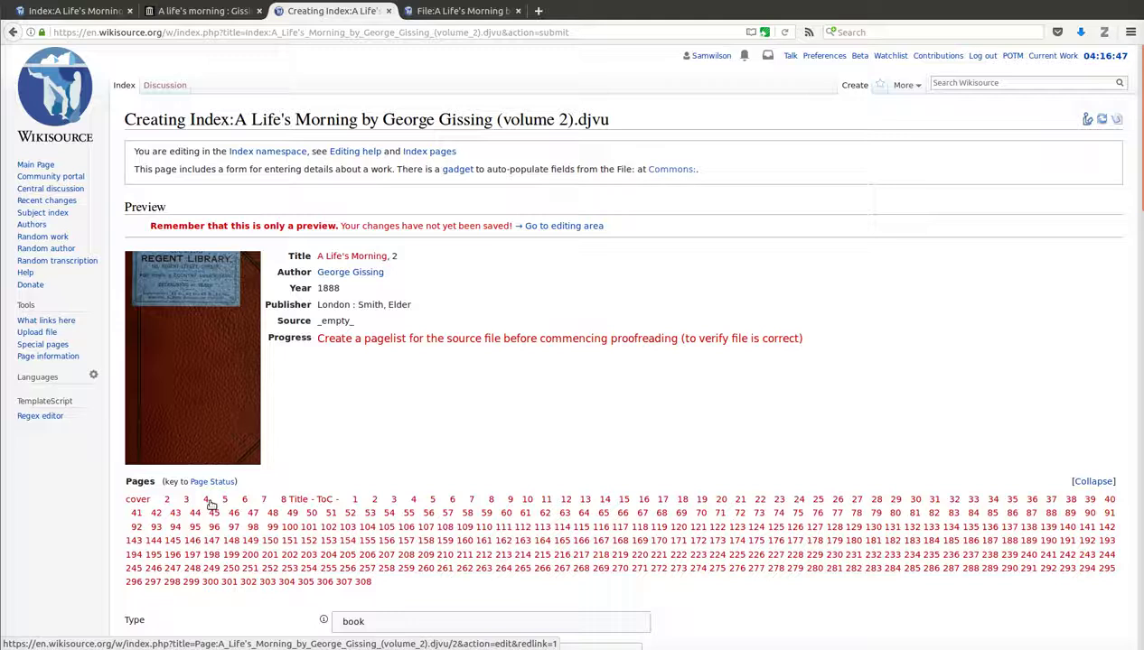
# Step: Change the pagelist range 2-8=- to 2to8=- in the Pages field
pyautogui.scroll(-3, 244, 488)
pyautogui.scroll(-13, 244, 488)
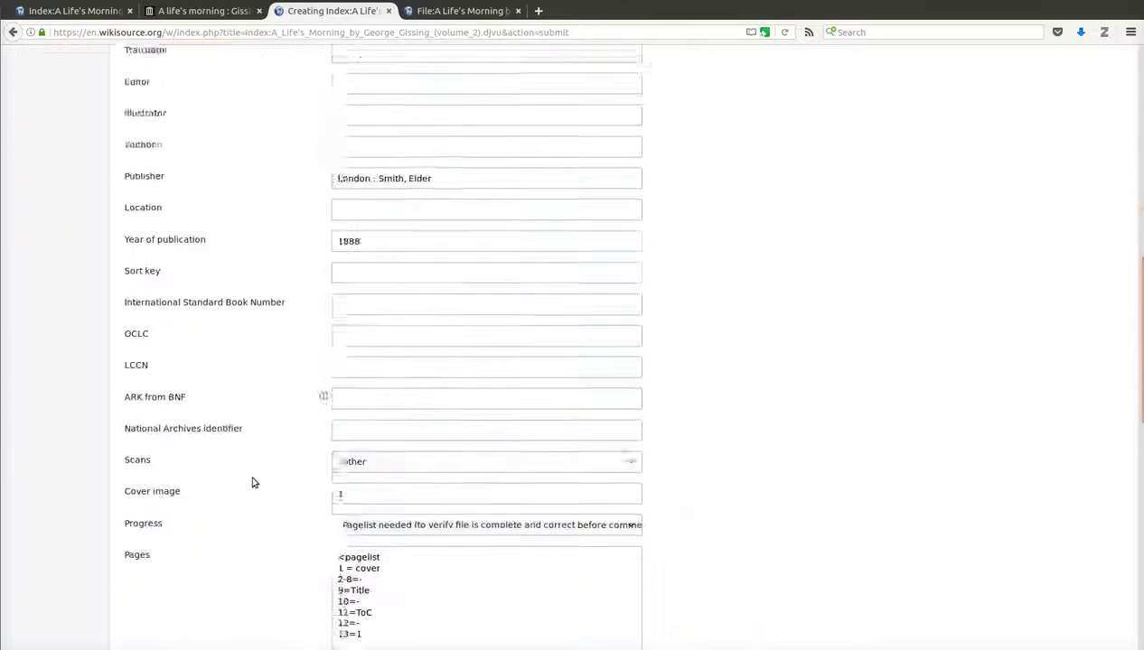
pyautogui.click(347, 360)
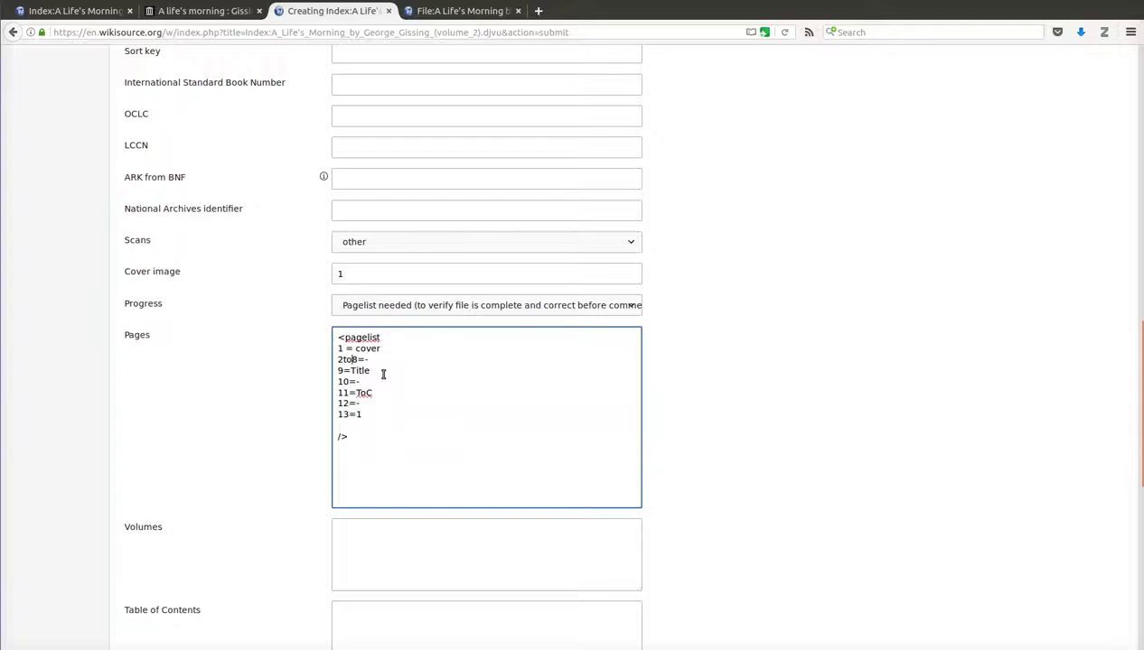
pyautogui.press('BackSpace')
pyautogui.write('to')
pyautogui.click(360, 428)
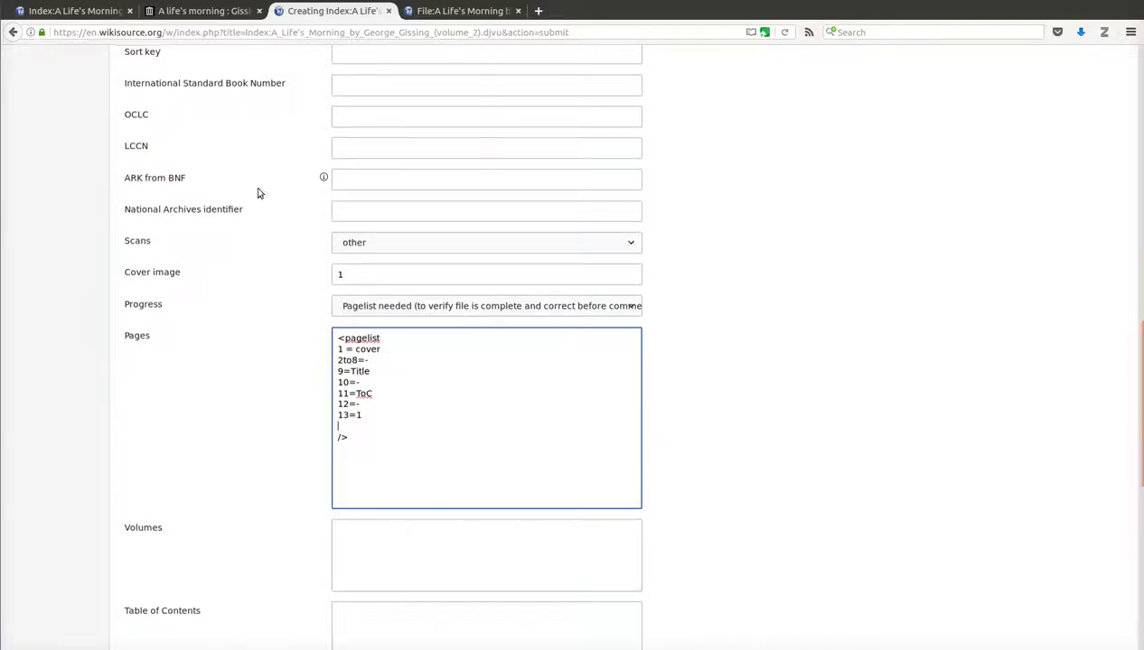
# Step: Open the page labelled 302 from the preview in a new tab, check its printed page number, and return to the index form
pyautogui.scroll(10, 263, 256)
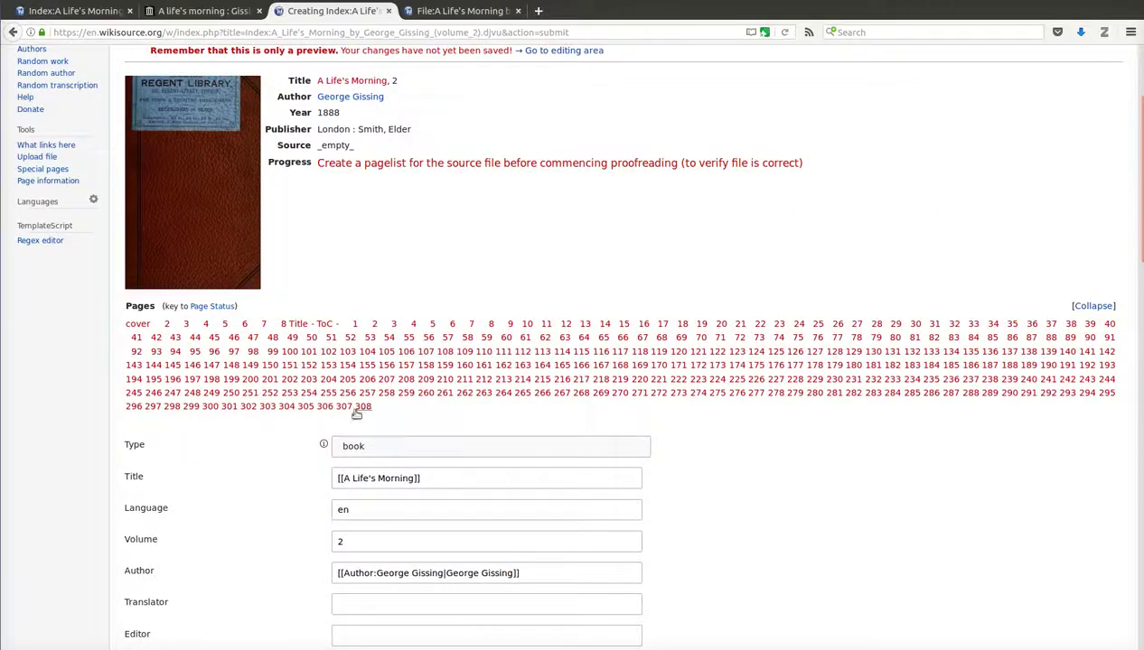
pyautogui.middleClick(246, 406)
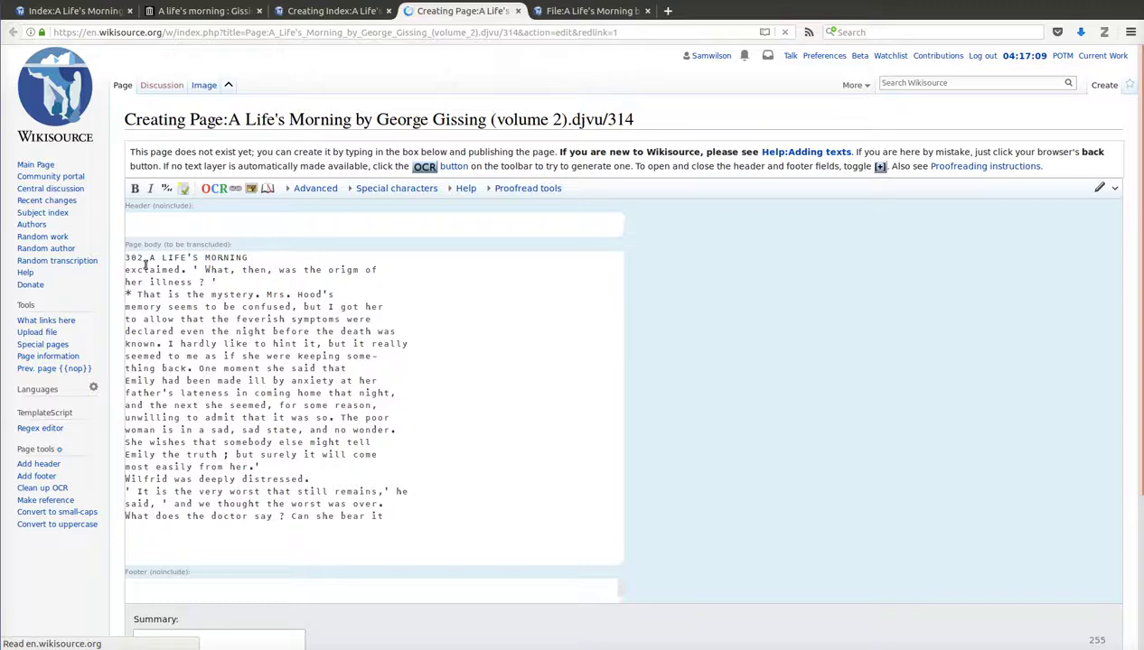
pyautogui.moveTo(143, 258); pyautogui.dragTo(121, 258)
pyautogui.click(345, 11)
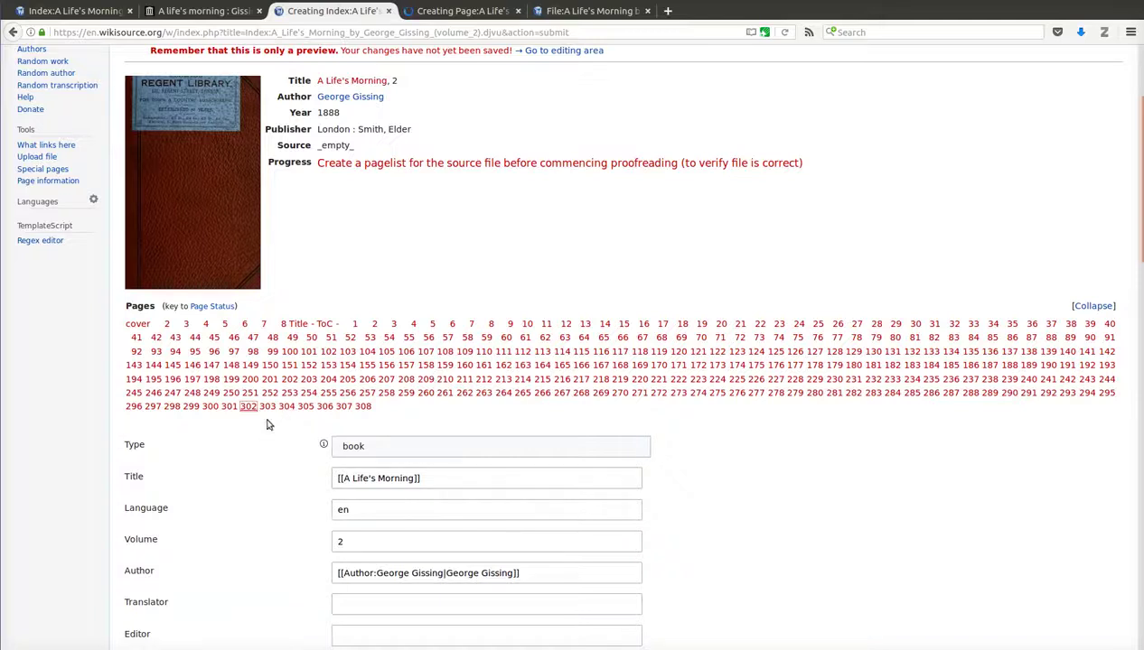
# Step: Add the line 314to320=- at the end of the pagelist, checking the last scan page number in Document Viewer
pyautogui.scroll(-10, 784, 421)
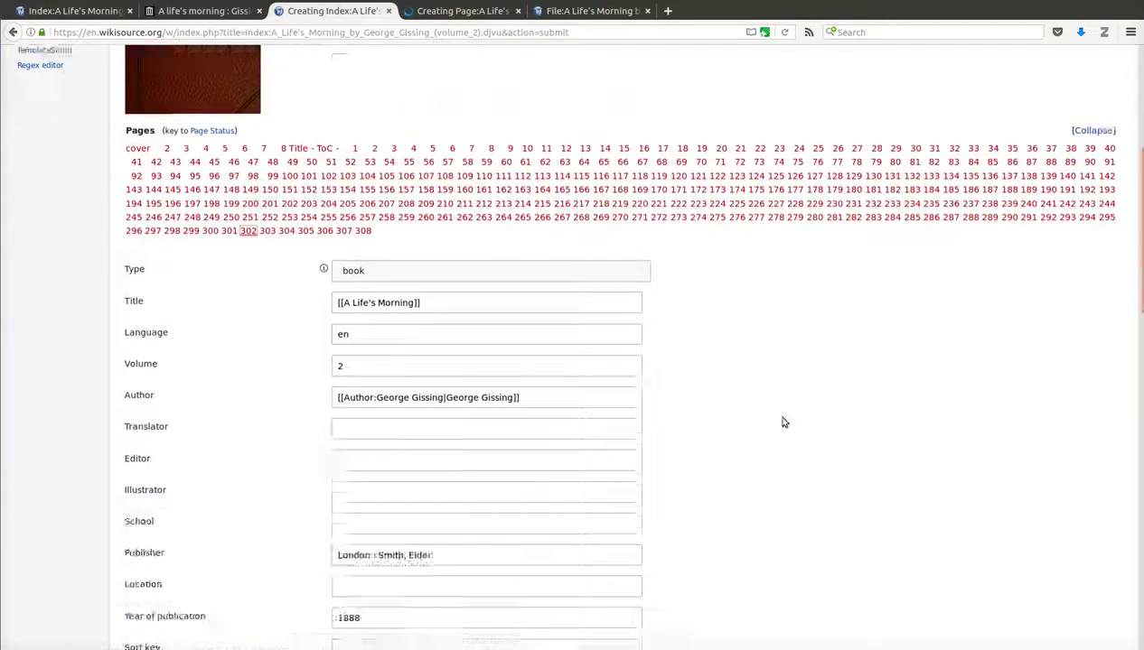
pyautogui.click(379, 250)
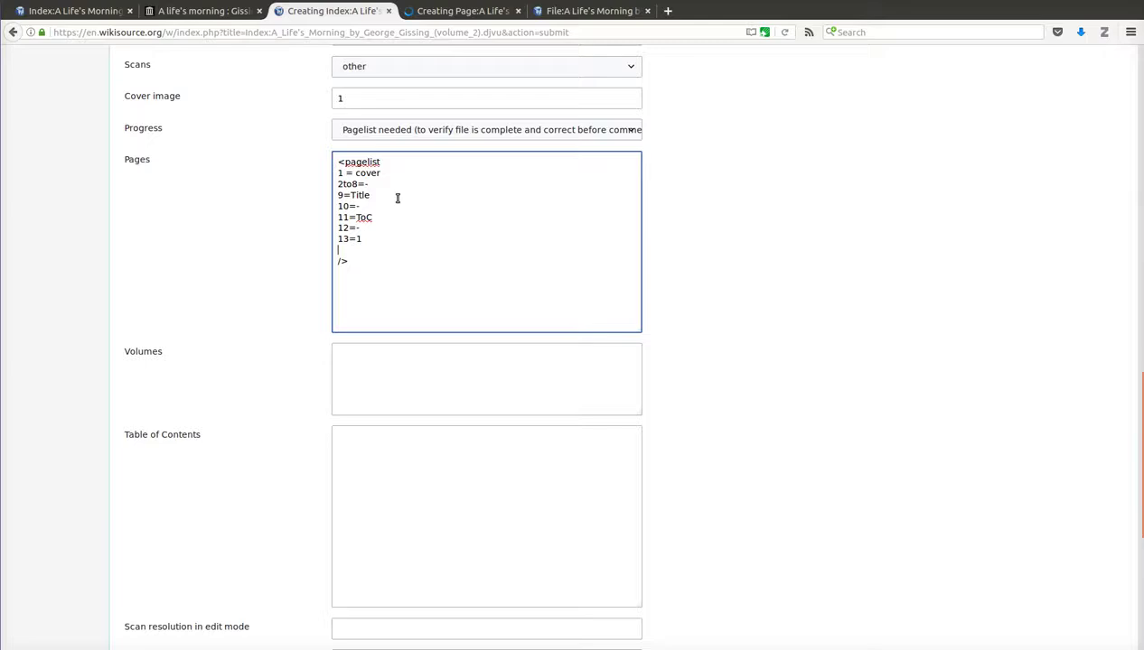
pyautogui.click(462, 11)
pyautogui.click(357, 11)
pyautogui.write('314to')
pyautogui.hotkey('alt', 'Tab')
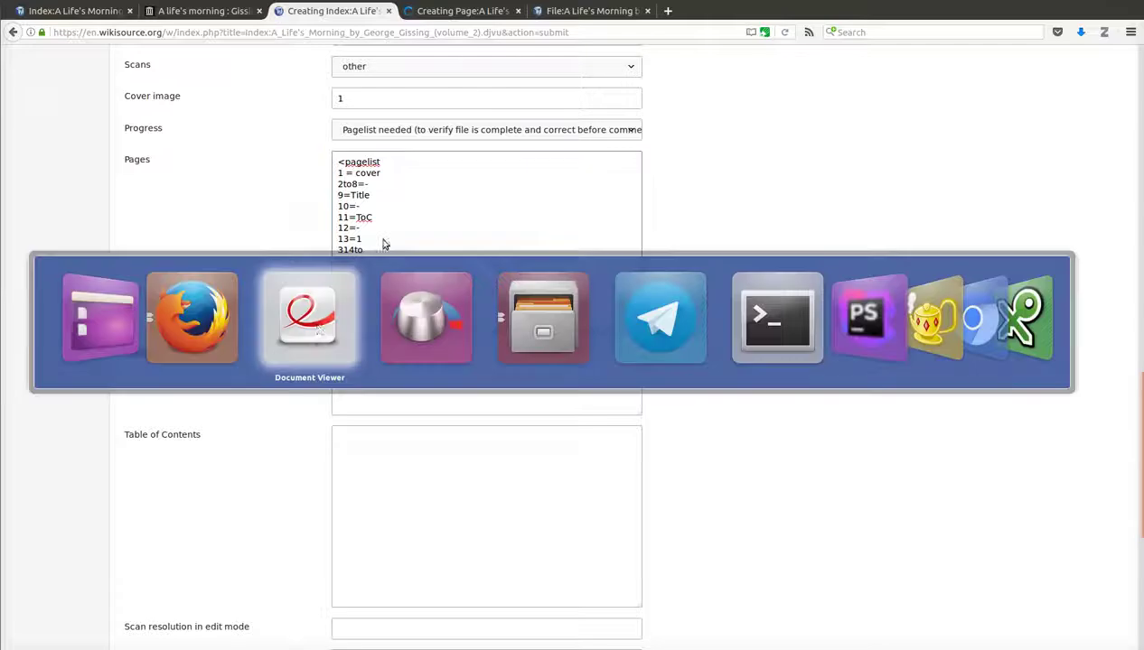
pyautogui.hotkey('alt', 'Tab')
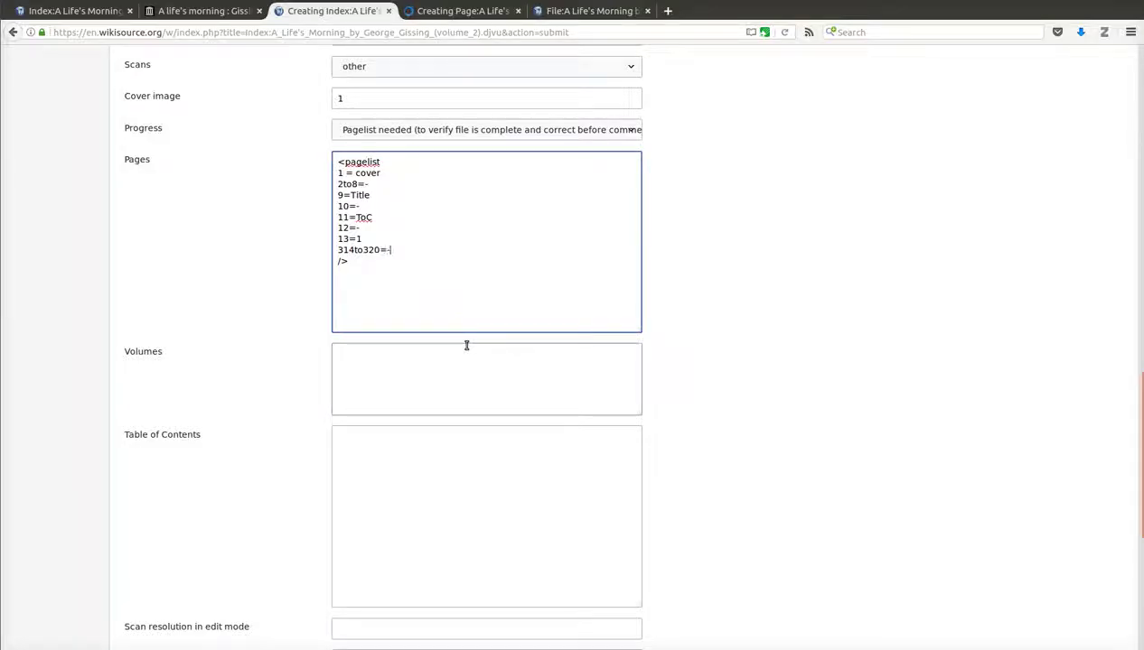
# Step: Preview the index page again and check how the front and closing pages are labelled
pyautogui.scroll(-5, 256, 334)
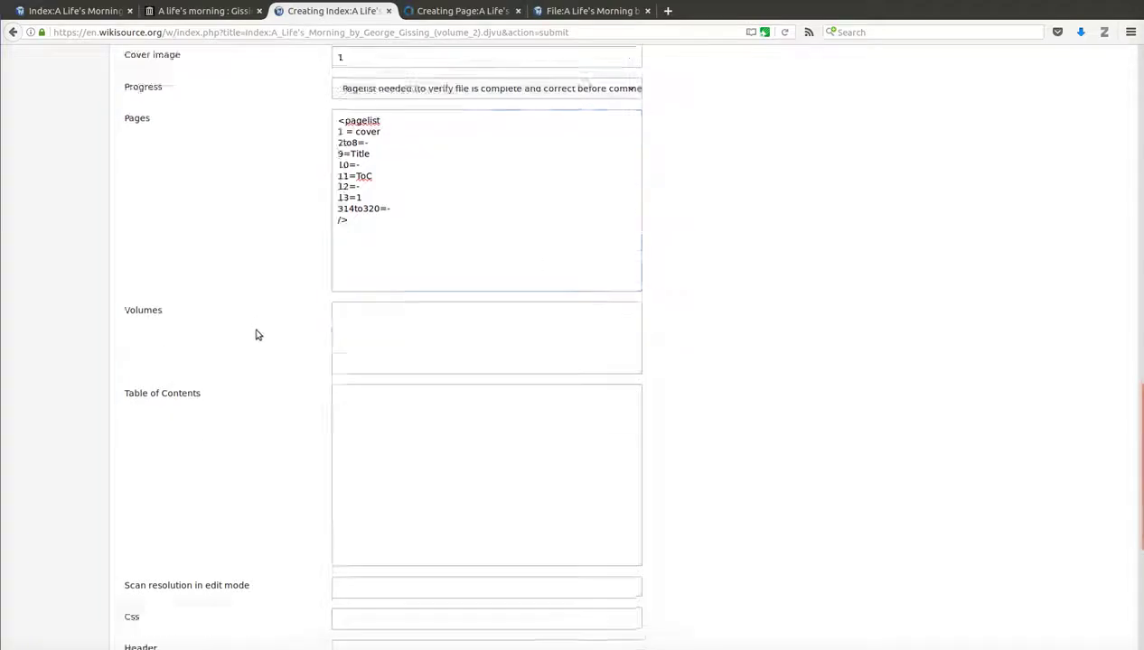
pyautogui.click(271, 482)
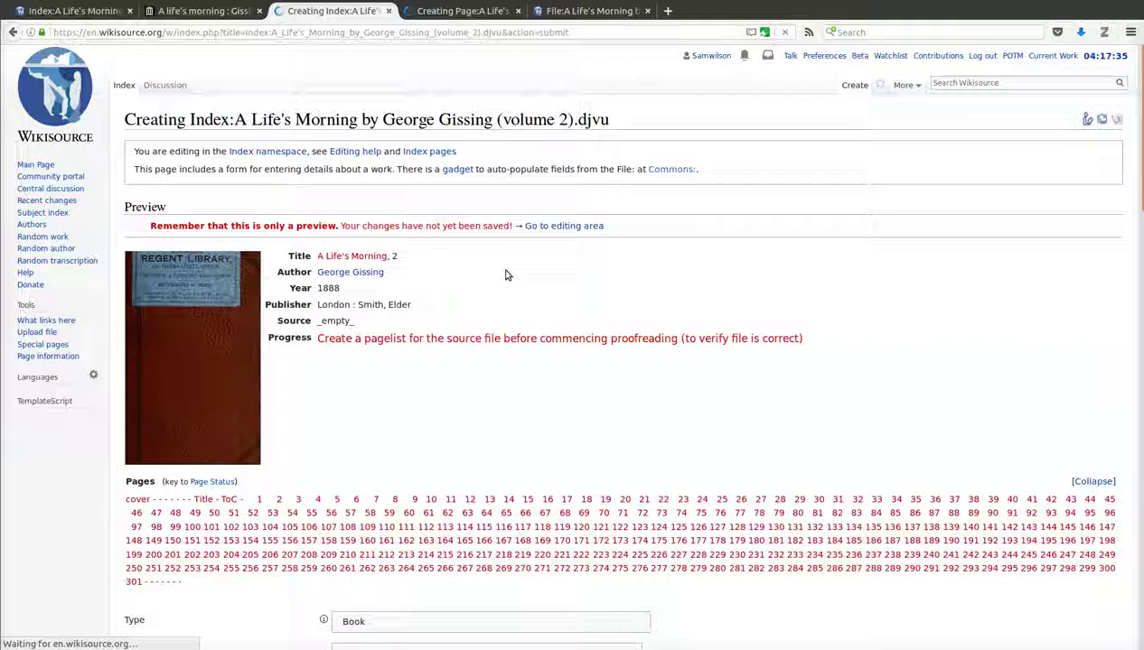
pyautogui.scroll(-2, 383, 387)
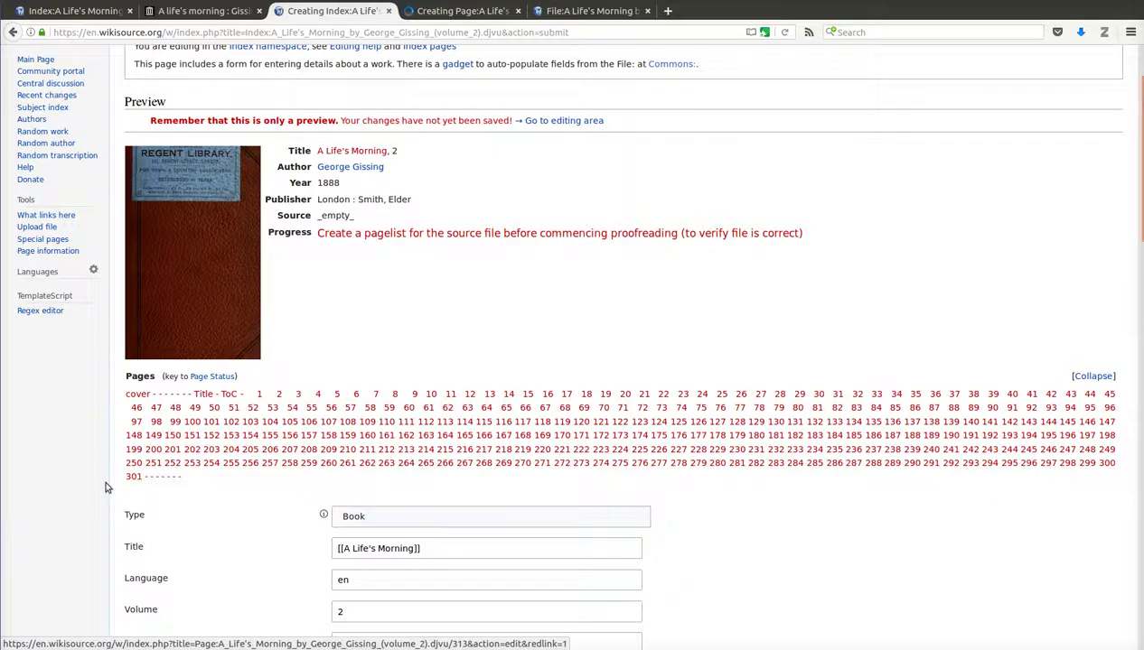
pyautogui.scroll(-8, 125, 473)
pyautogui.scroll(4, 125, 473)
pyautogui.scroll(-8, 126, 473)
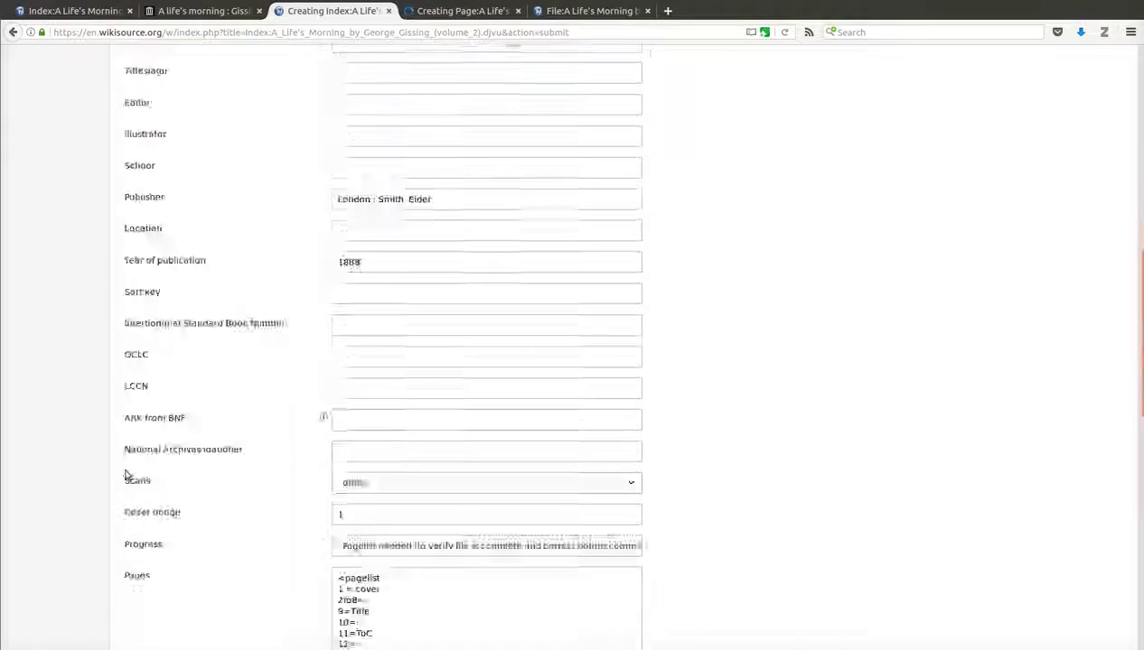
# Step: Correct the closing pagelist range to 315to320=- and publish the new index page
pyautogui.moveTo(349, 322); pyautogui.dragTo(354, 321)
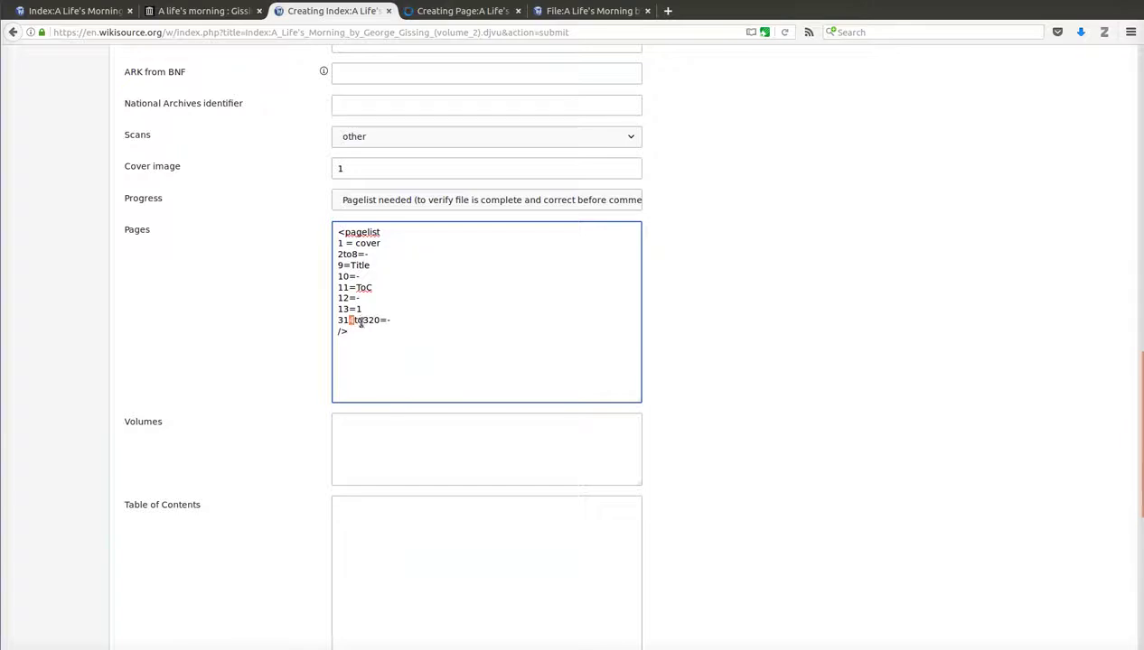
pyautogui.scroll(-5, 211, 260)
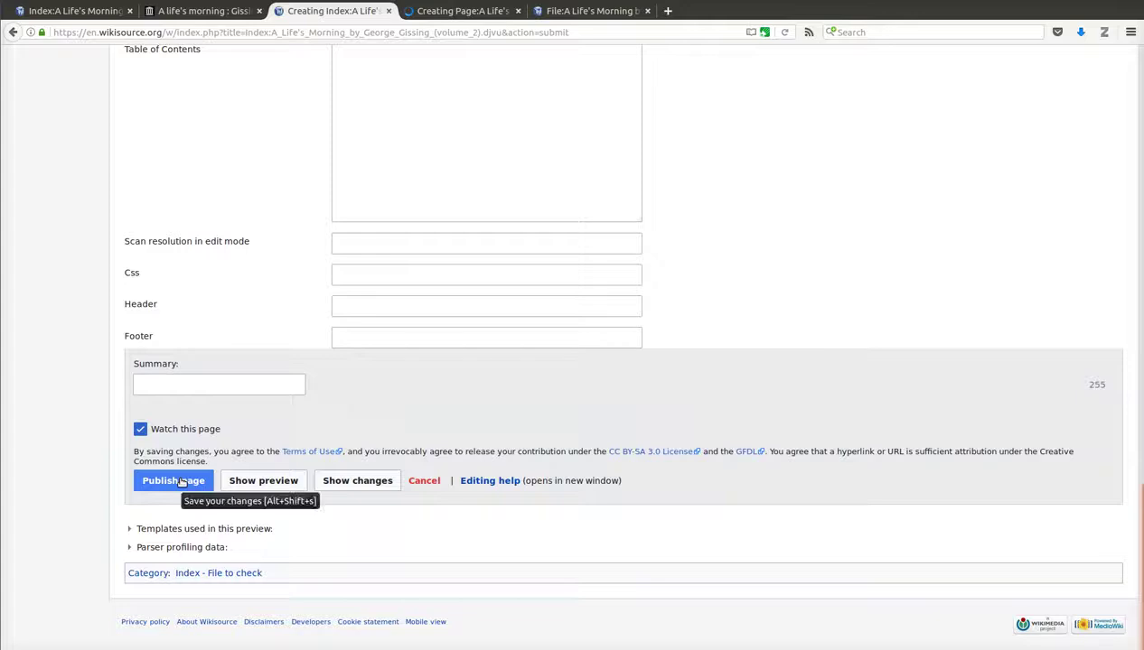
pyautogui.click(181, 478)
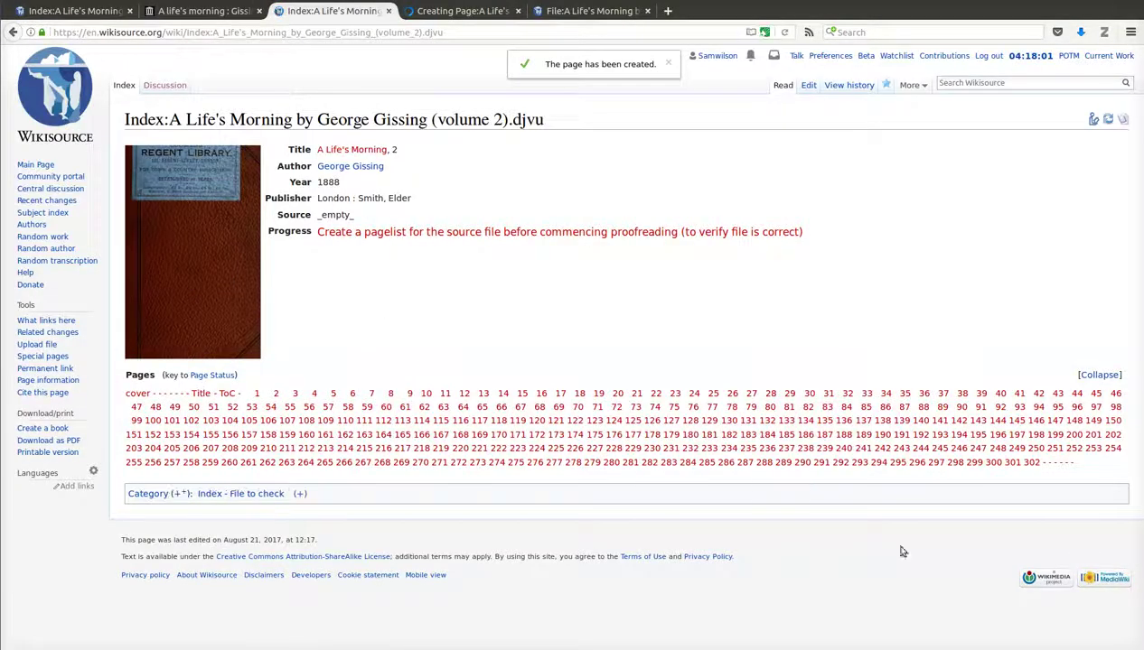
# Step: Check the printed page number on the scan of the page labelled 302, and close the extra page and file tabs
pyautogui.middleClick(1031, 463)
pyautogui.click(443, 11)
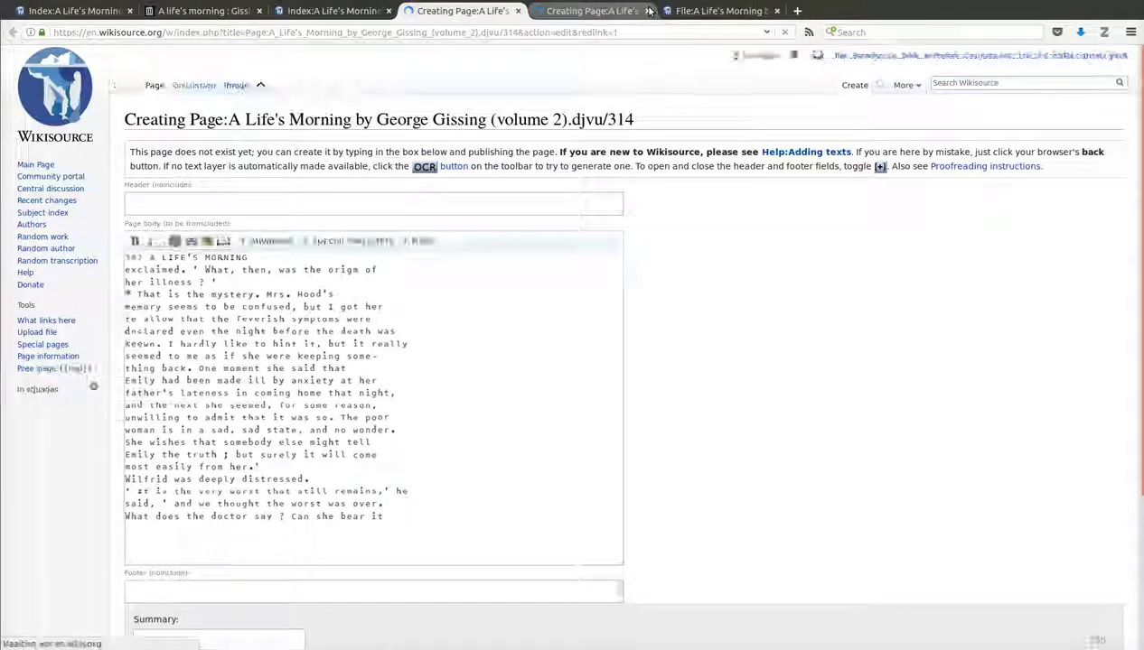
pyautogui.click(647, 11)
pyautogui.click(775, 299)
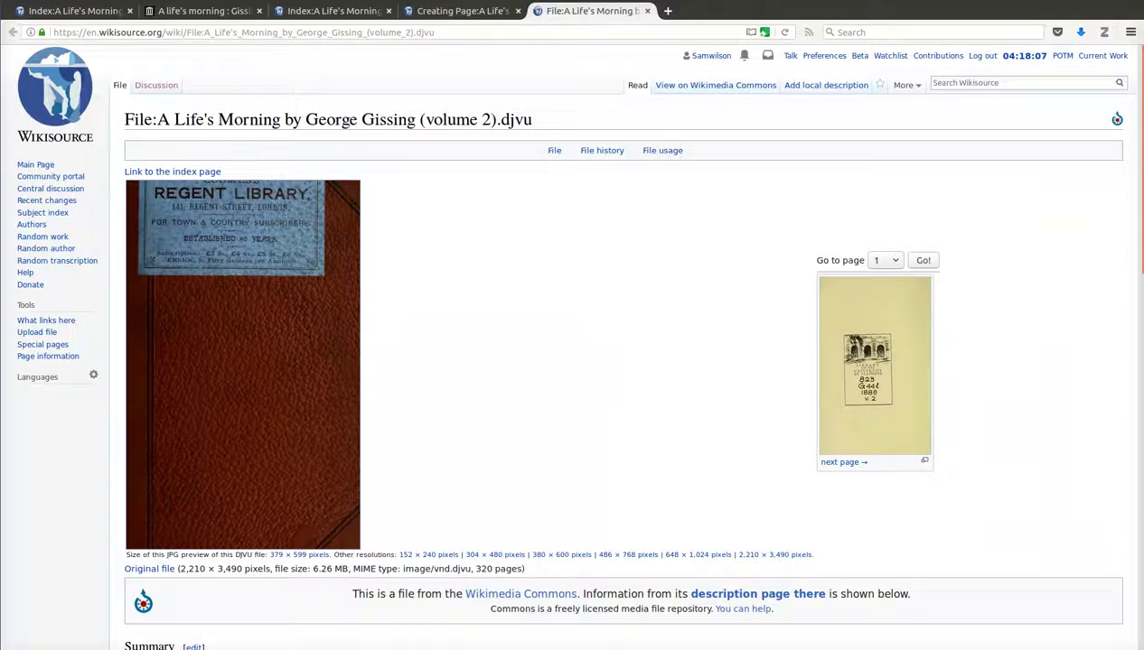
pyautogui.click(456, 11)
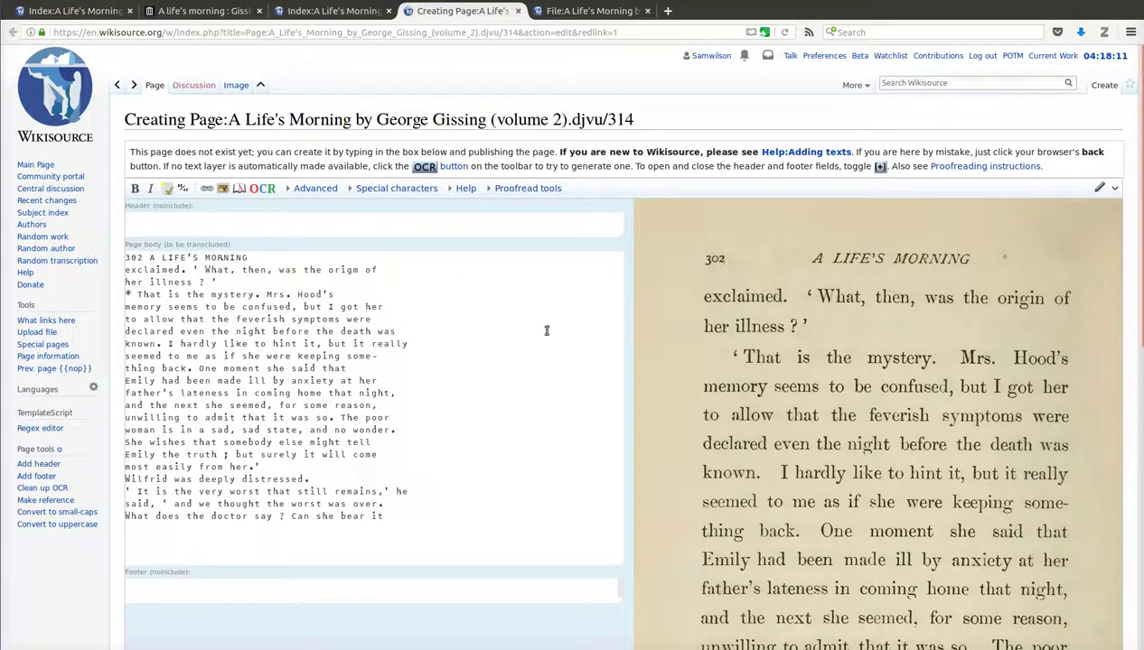
pyautogui.click(516, 11)
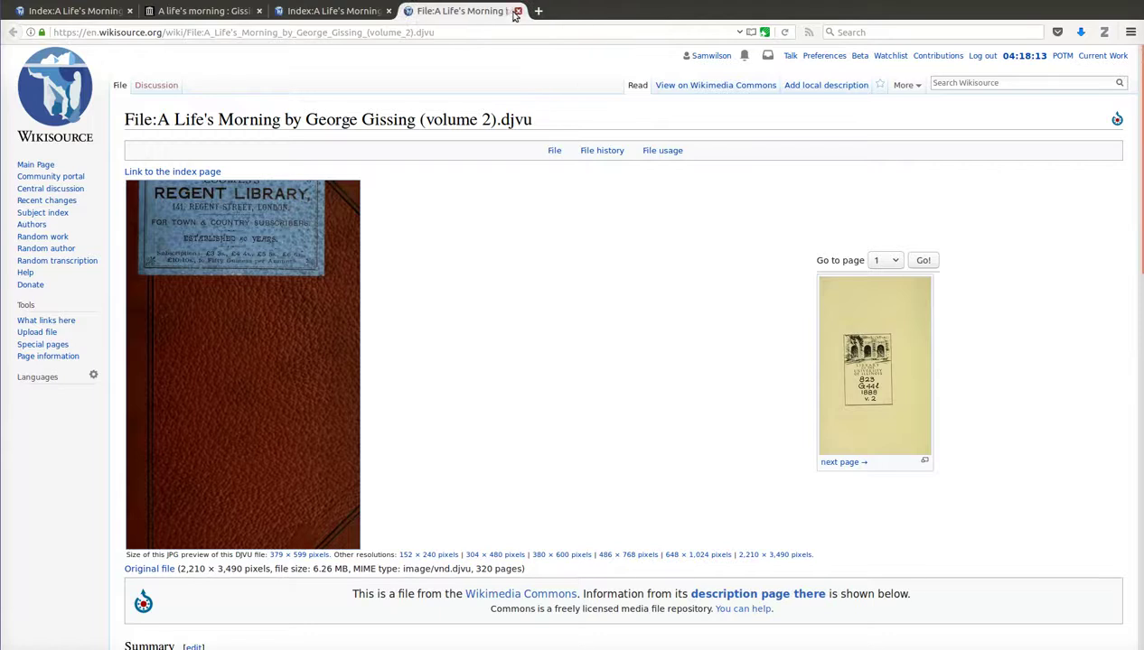
pyautogui.click(517, 11)
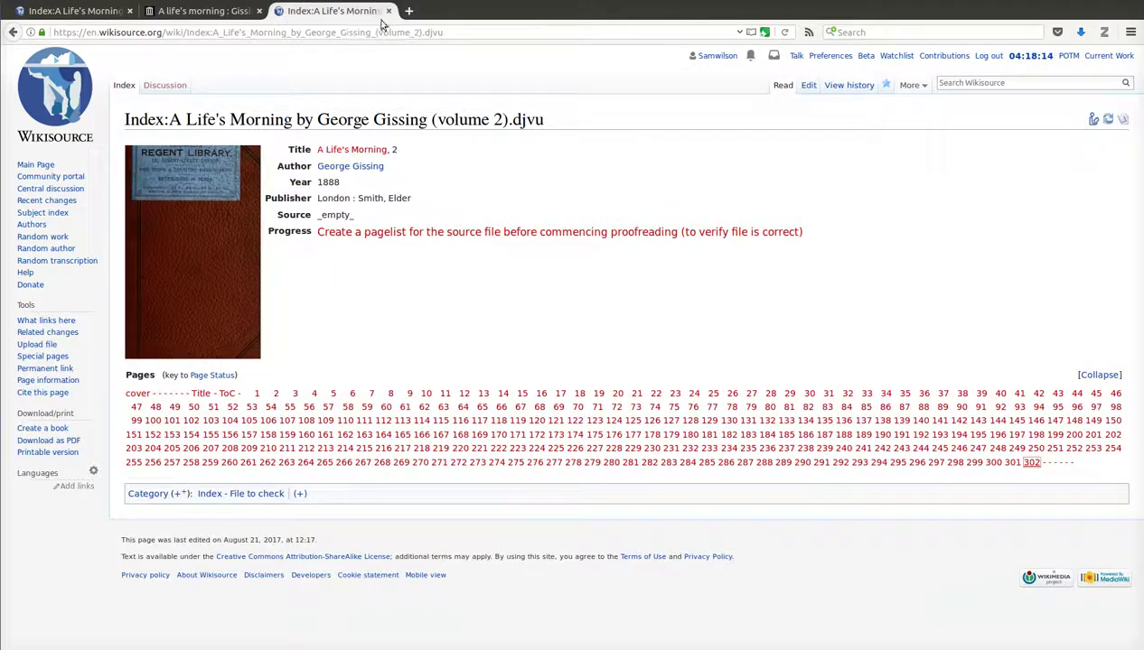
# Step: Reopen the volume 2 index page for editing and set its Progress to To be proofread
pyautogui.click(809, 86)
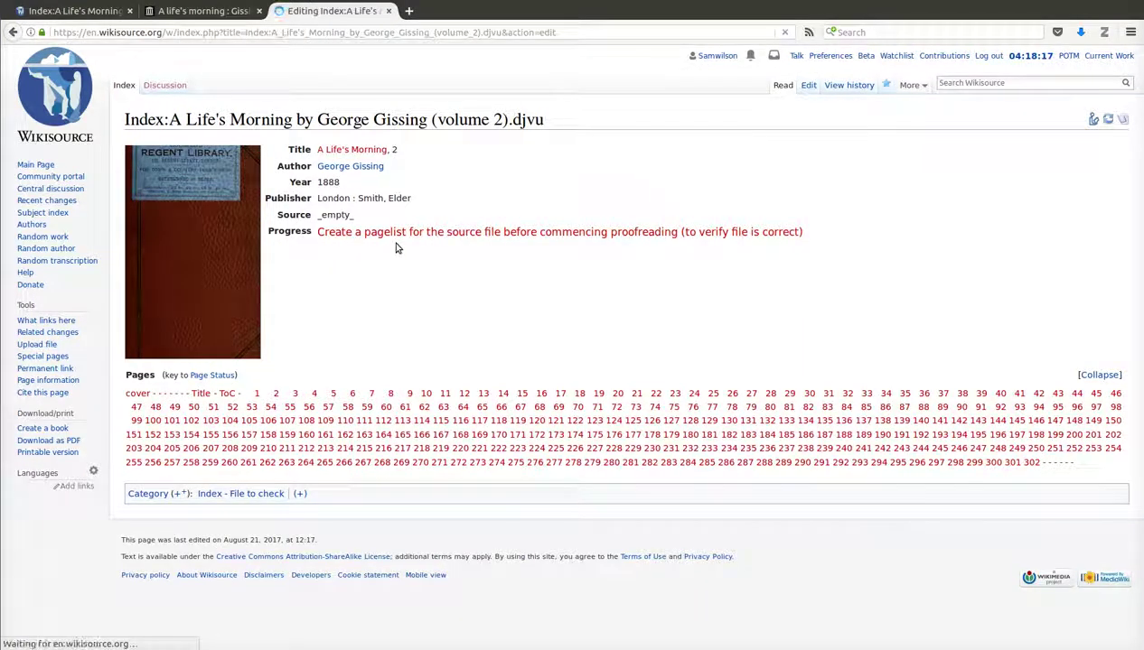
pyautogui.scroll(-10, 269, 360)
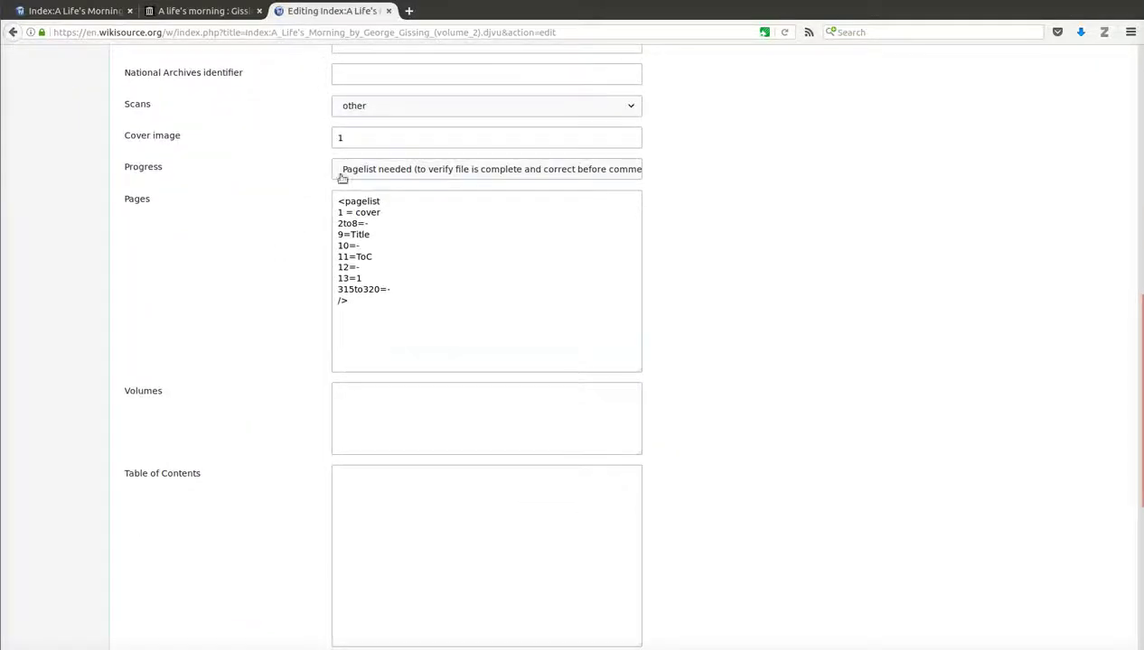
pyautogui.click(402, 171)
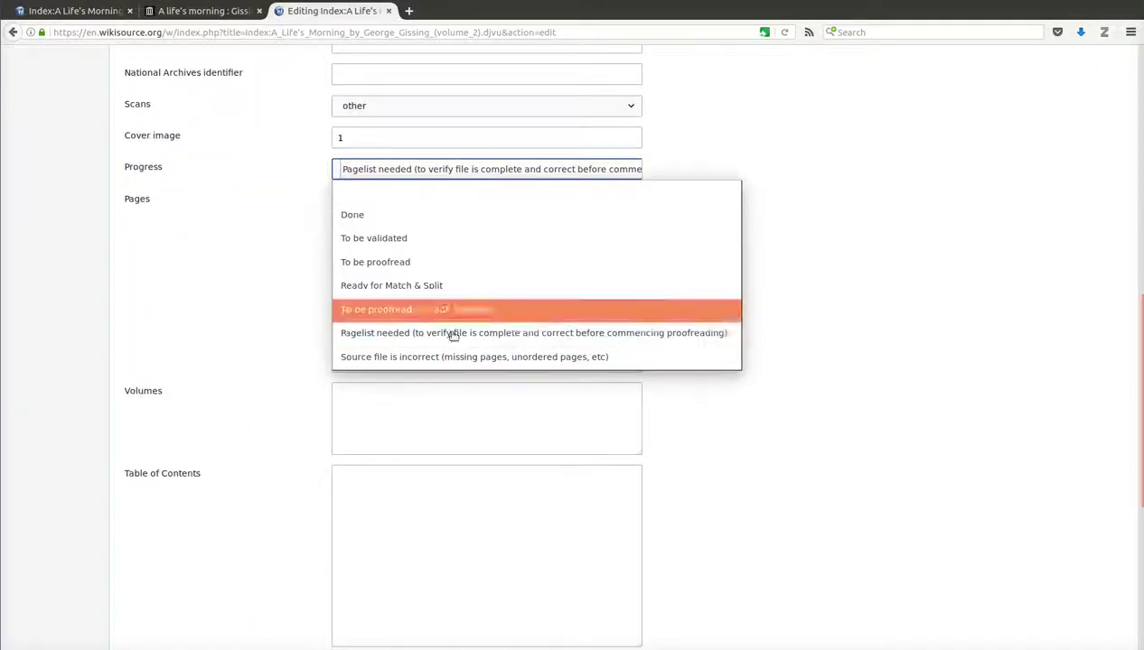
pyautogui.click(450, 263)
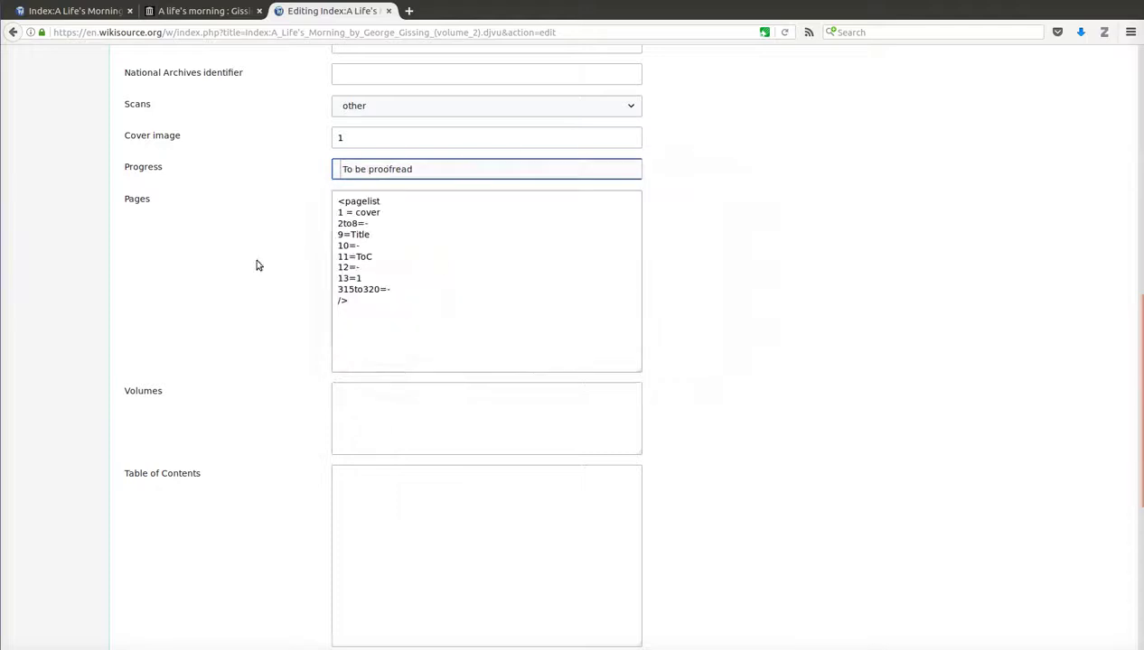
# Step: Set the index page's Cover image to 9 so that it uses the title page scan
pyautogui.scroll(2, 226, 271)
pyautogui.click(380, 243)
pyautogui.write('1')
pyautogui.press('BackSpace')
pyautogui.write('9')
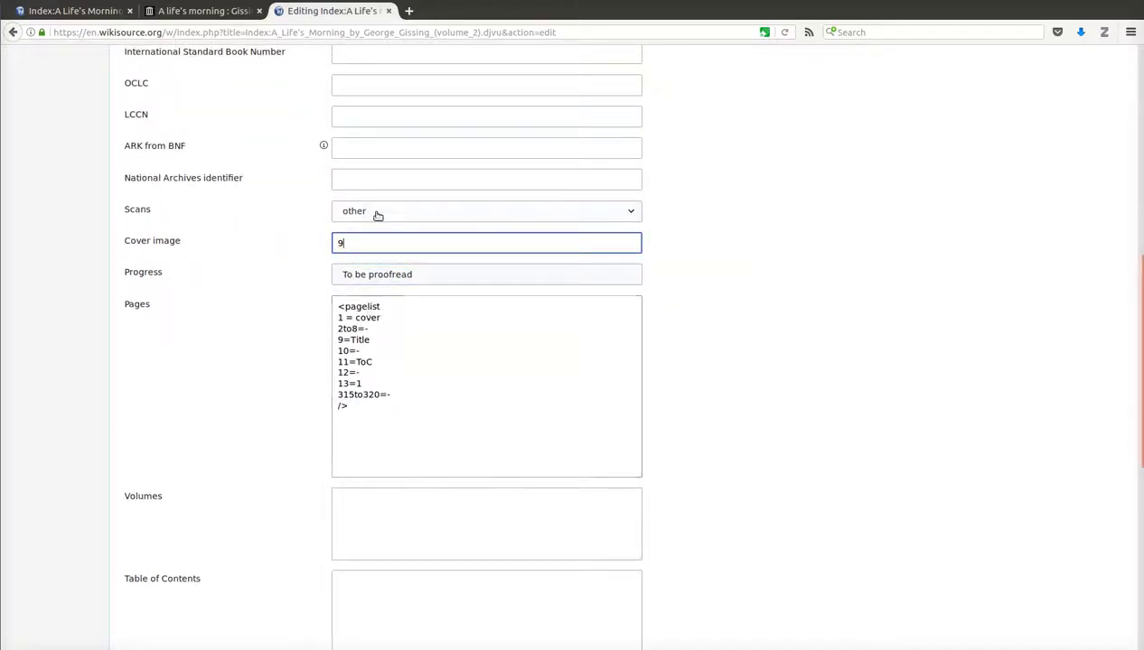
# Step: Set the Scans type to djvu and publish the changes to the index page
pyautogui.click(375, 212)
pyautogui.click(383, 256)
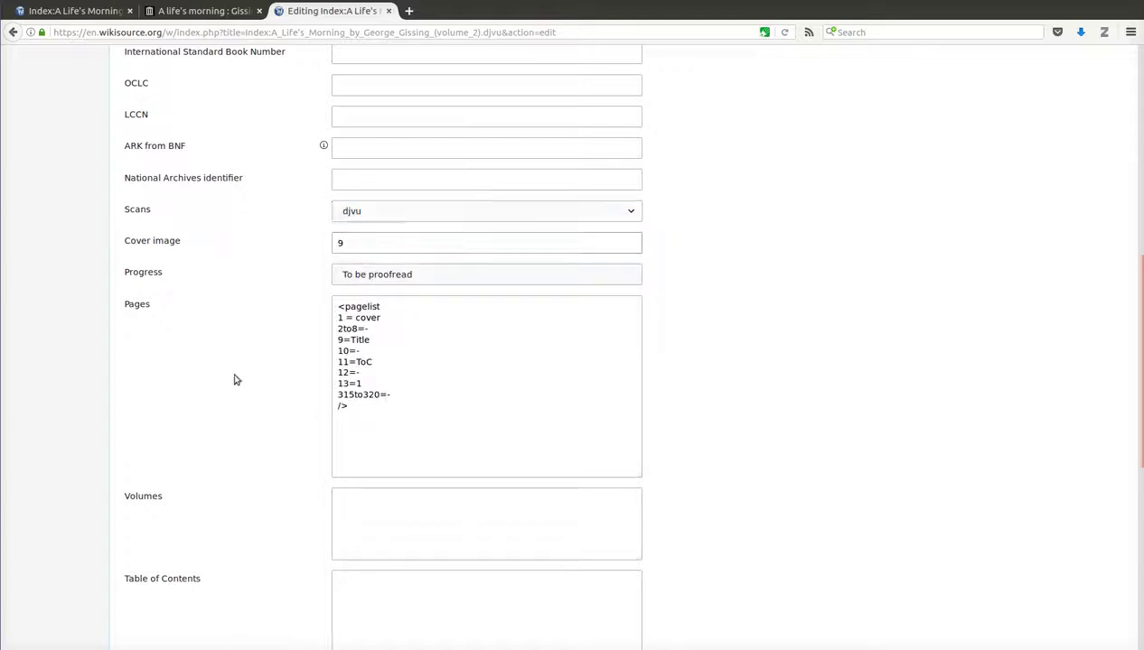
pyautogui.scroll(-10, 229, 378)
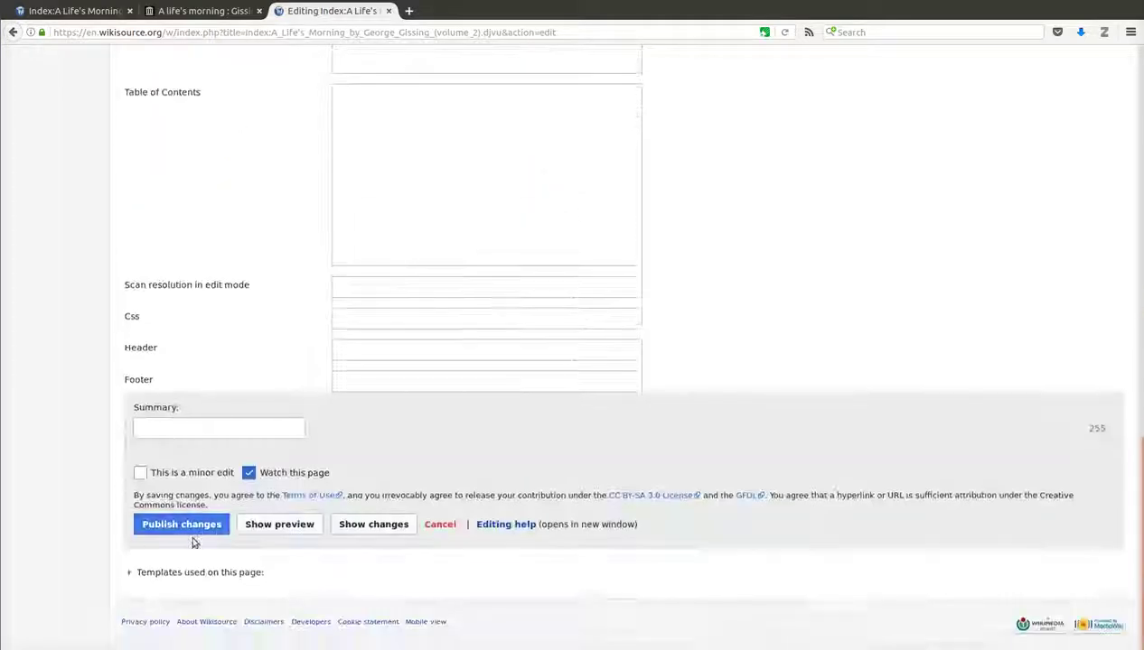
pyautogui.click(194, 528)
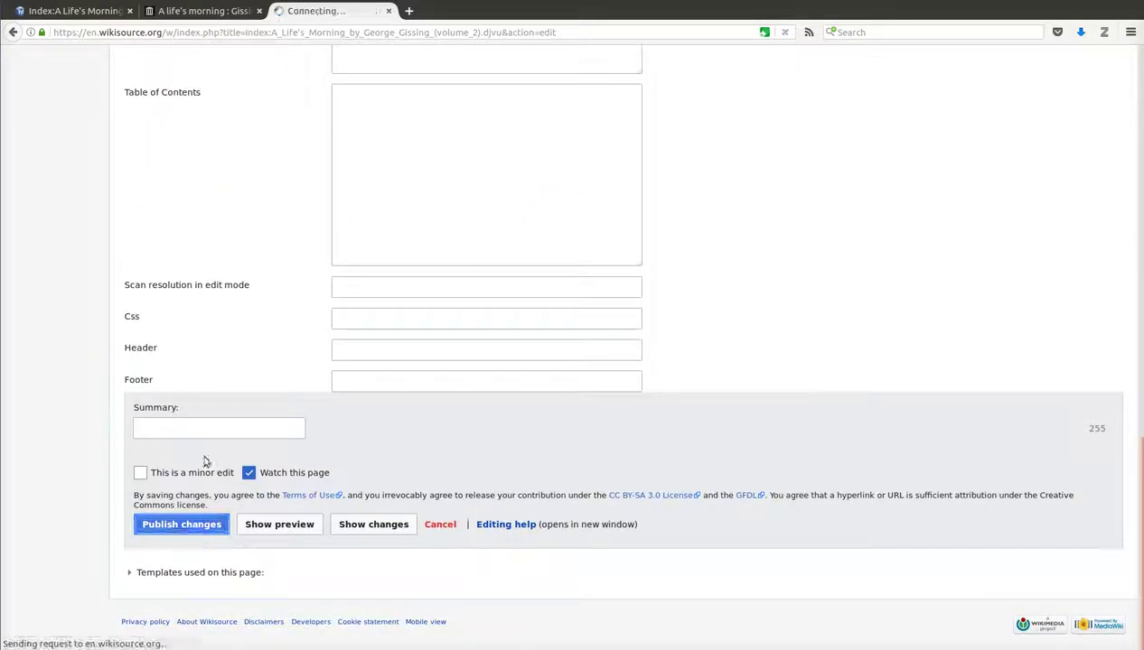